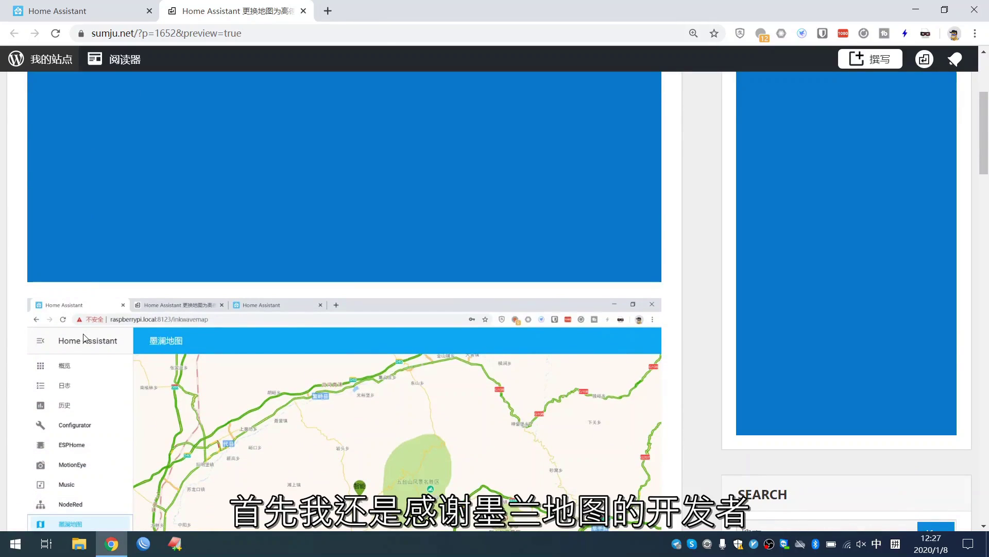
scroll(84, 337, "down", 1)
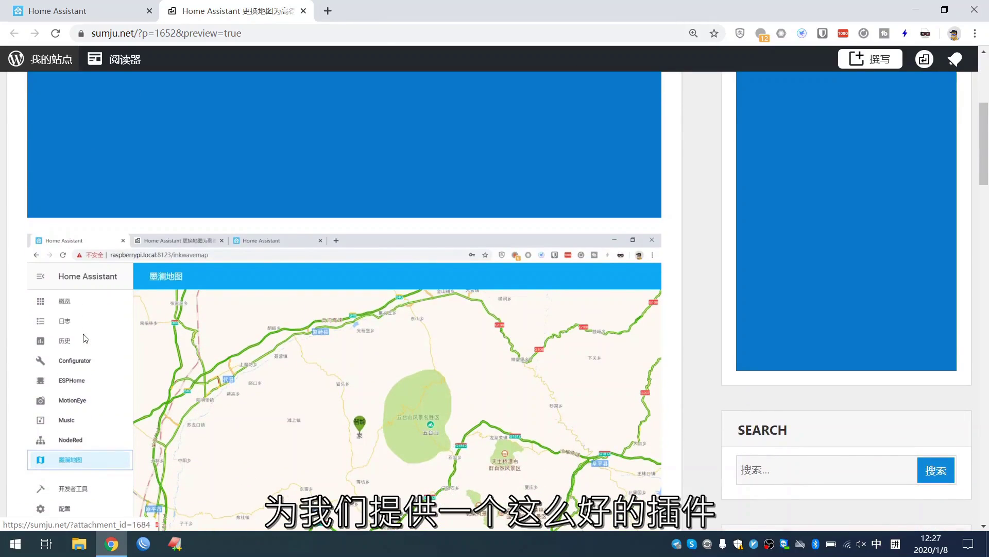
scroll(85, 338, "down", 1)
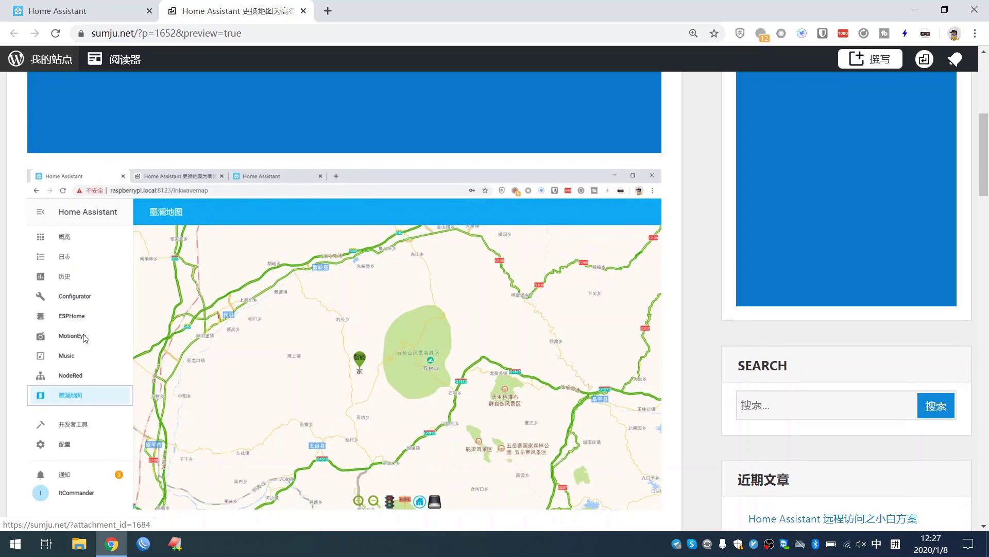
scroll(85, 337, "down", 1)
scroll(85, 338, "down", 1)
scroll(85, 337, "down", 1)
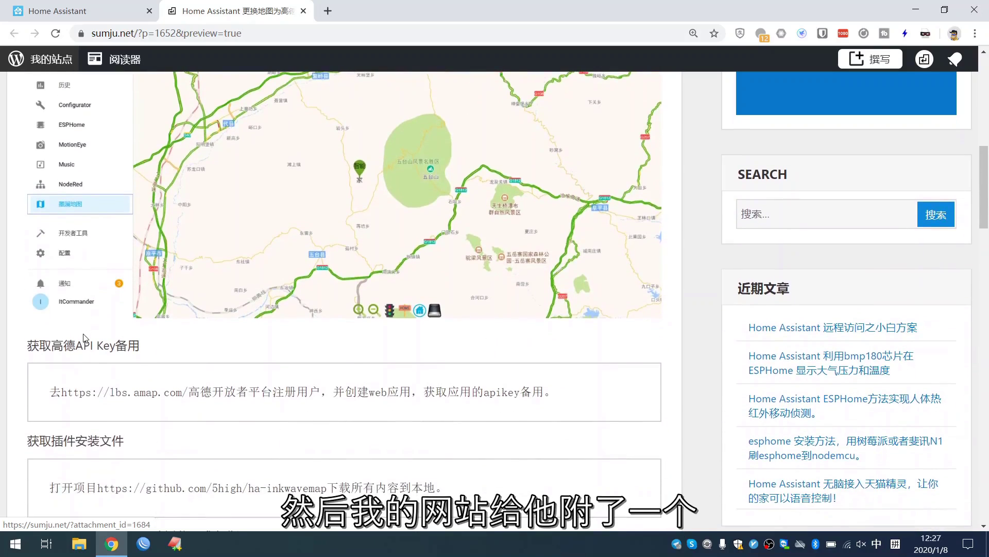
scroll(195, 212, "up", 1)
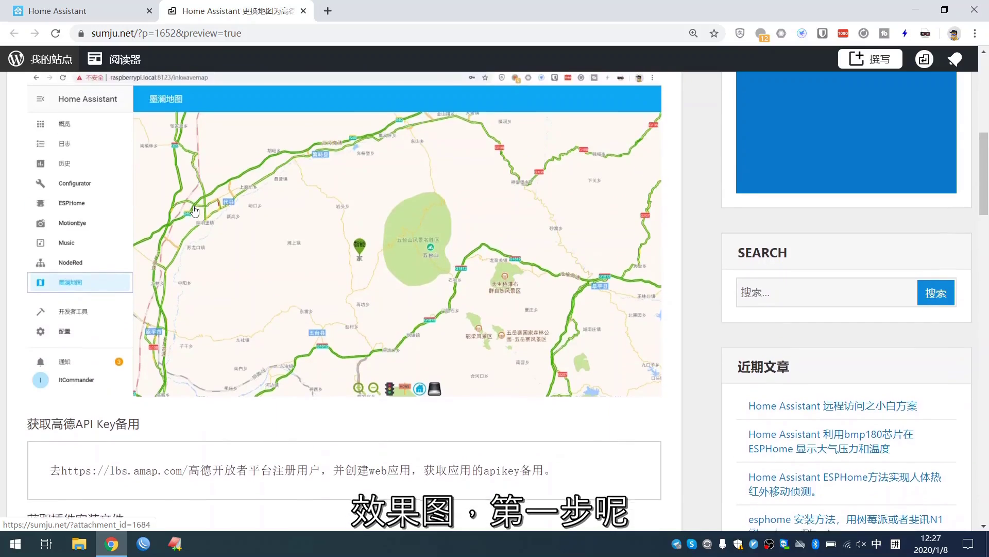
scroll(195, 210, "down", 3)
scroll(194, 210, "down", 1)
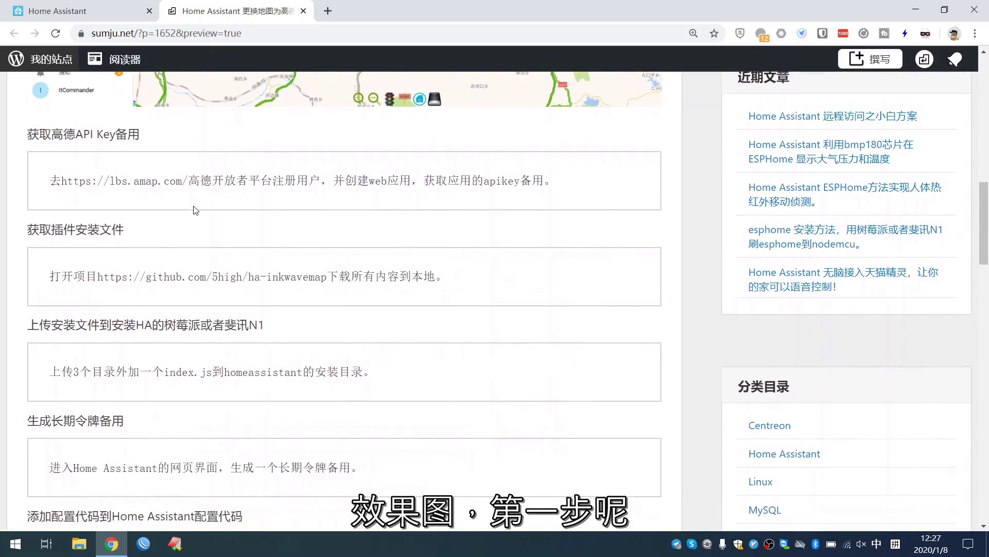
left_click_drag(189, 176, 96, 180)
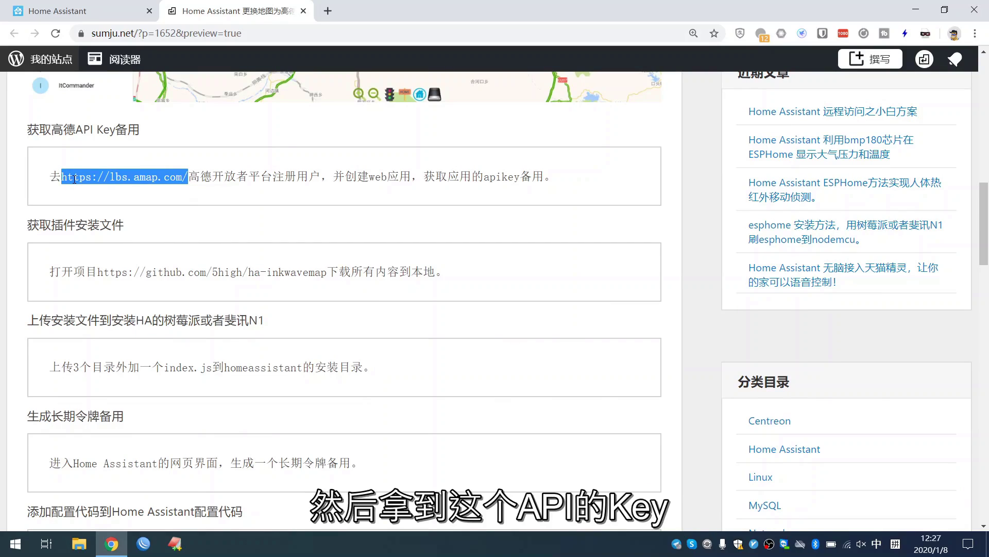
right_click(75, 181)
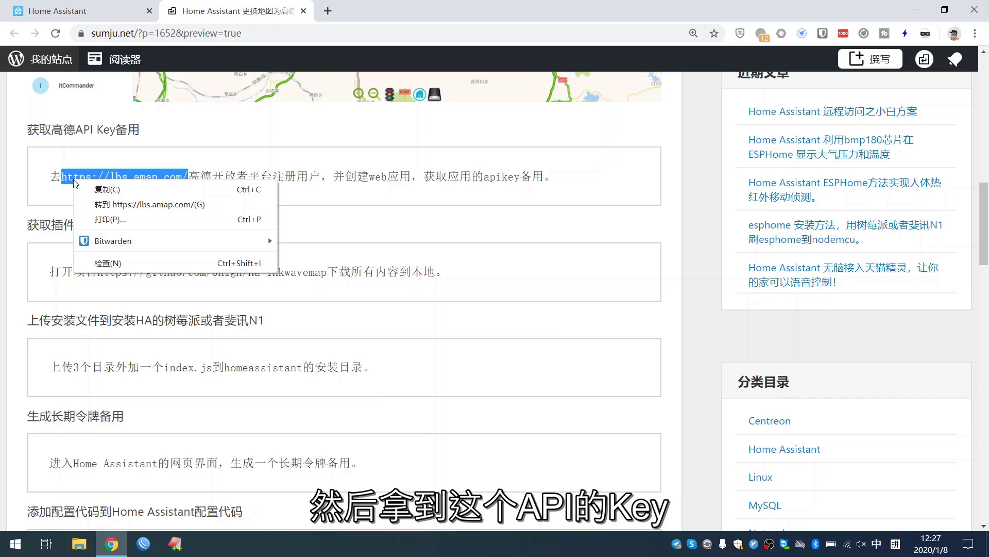
left_click(106, 204)
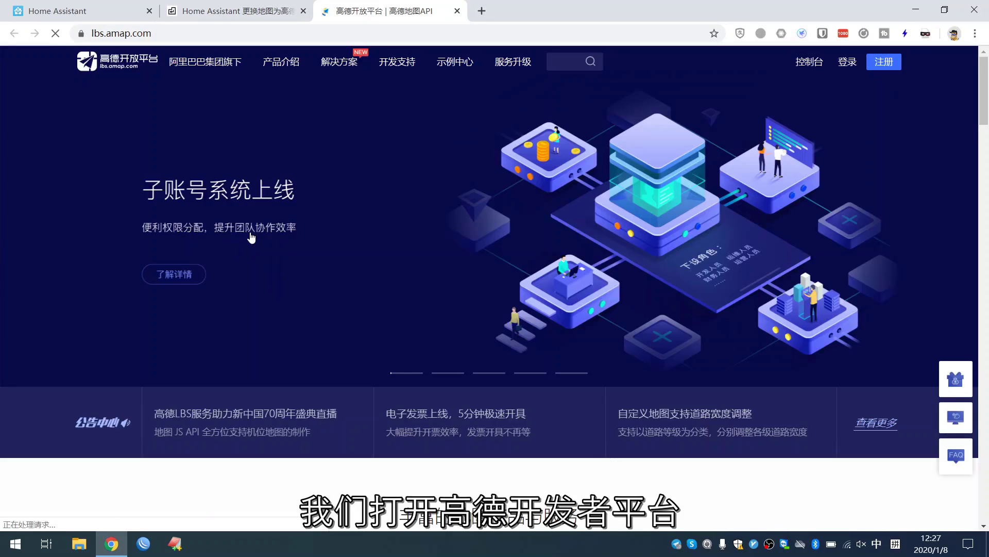
- Log in to Amap Open Platform with the saved account and slide verification, then go to 控制台
left_click(848, 63)
left_click(531, 234)
left_click(531, 271)
left_click_drag(461, 317, 707, 322)
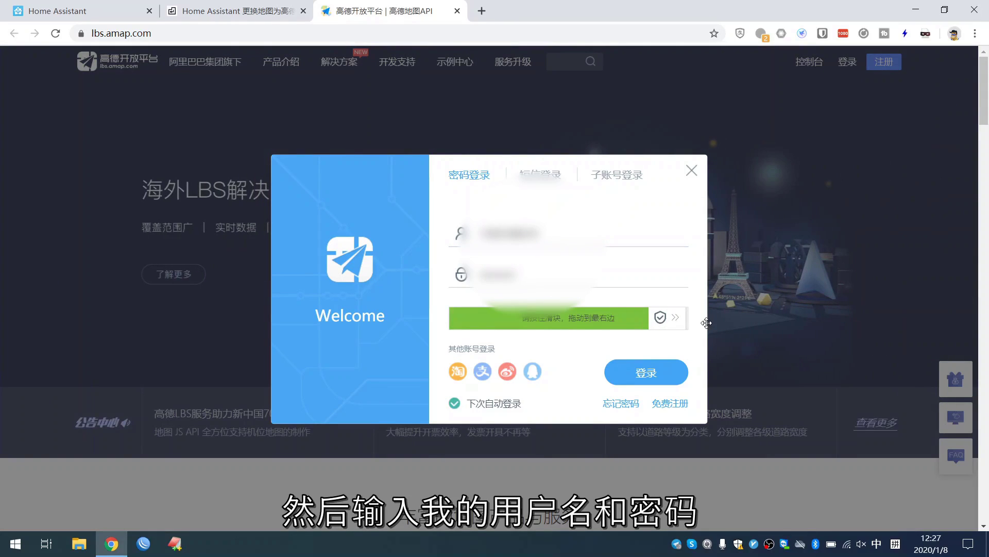
left_click(642, 369)
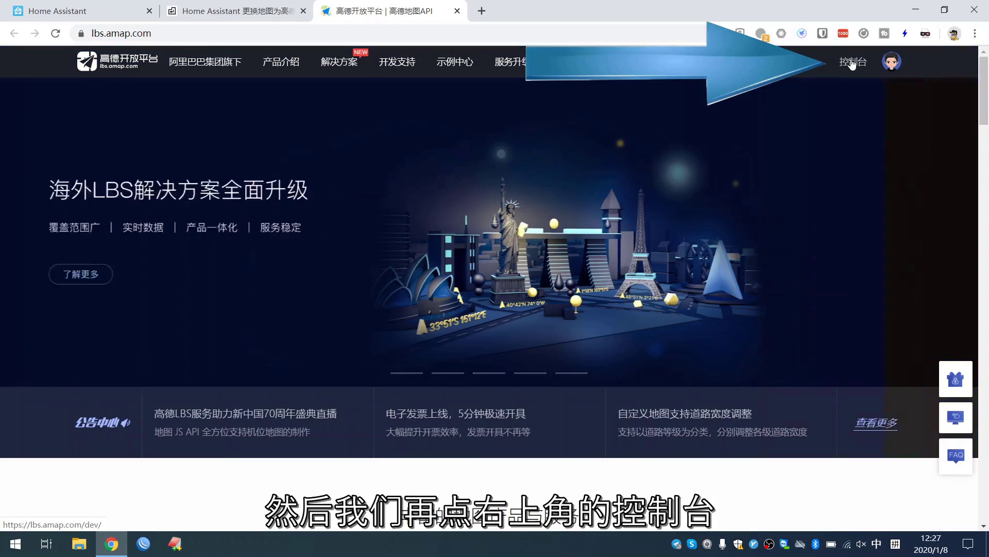
left_click(852, 62)
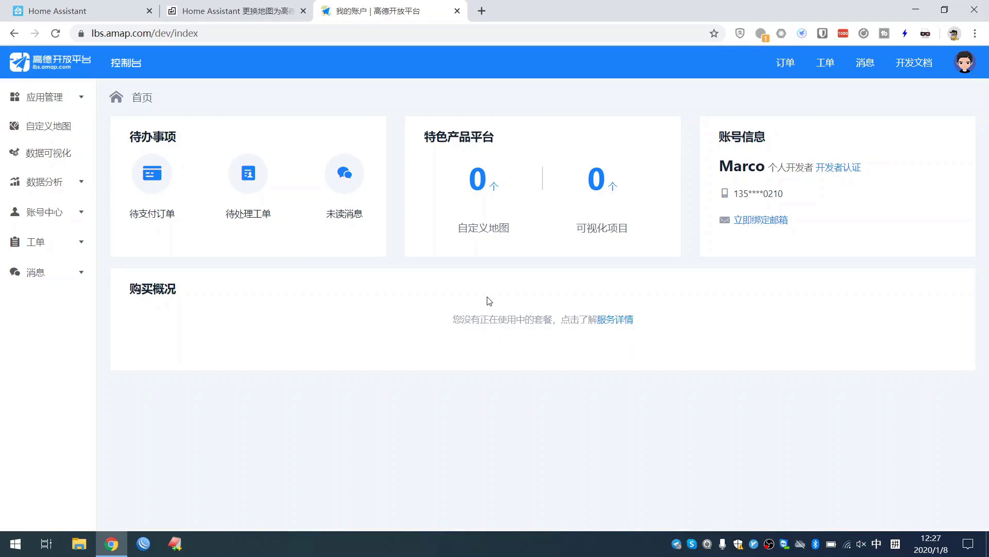
- Show 应用管理 > 我的应用 and select the existing HA app's key
left_click(76, 101)
left_click(45, 128)
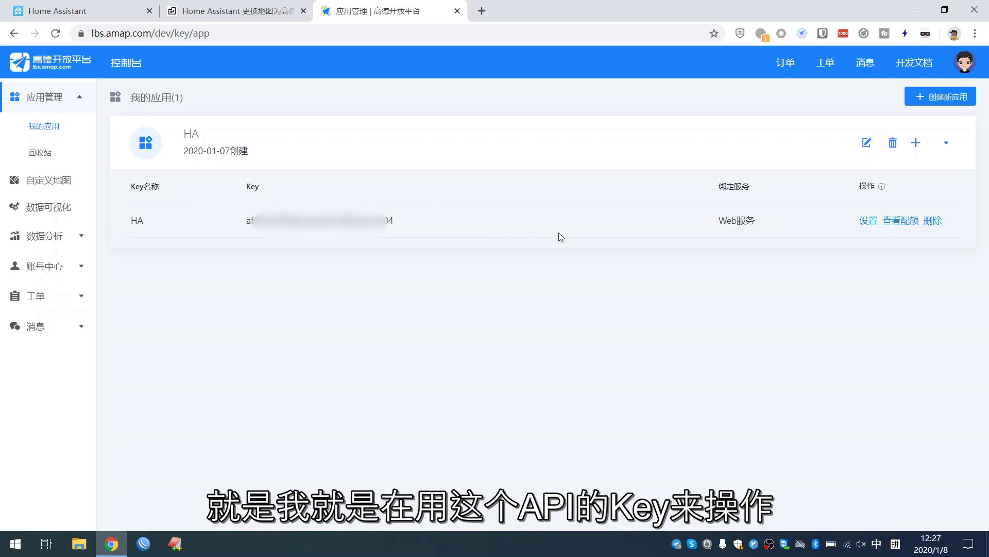
left_click_drag(241, 223, 432, 228)
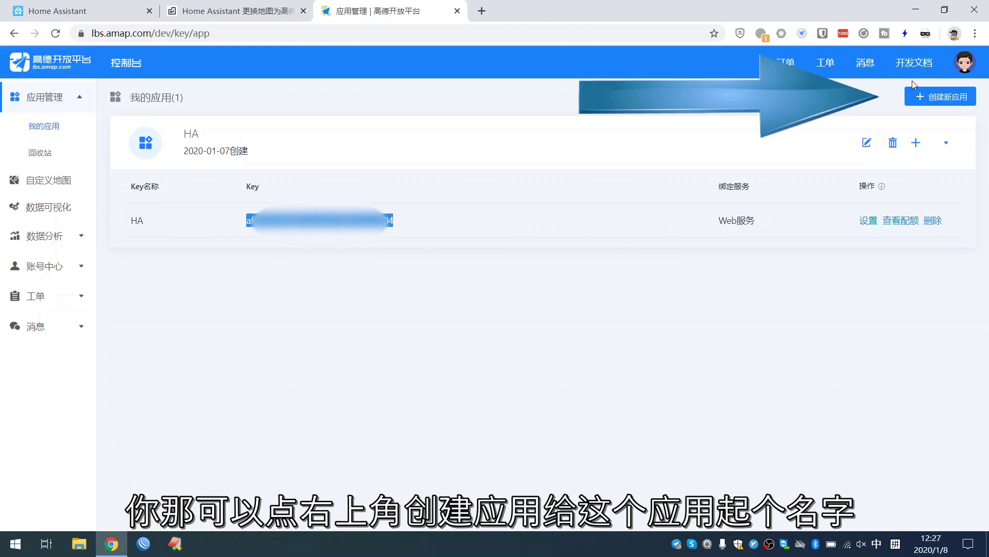
- Create a new application named test with application type 出行
left_click(928, 97)
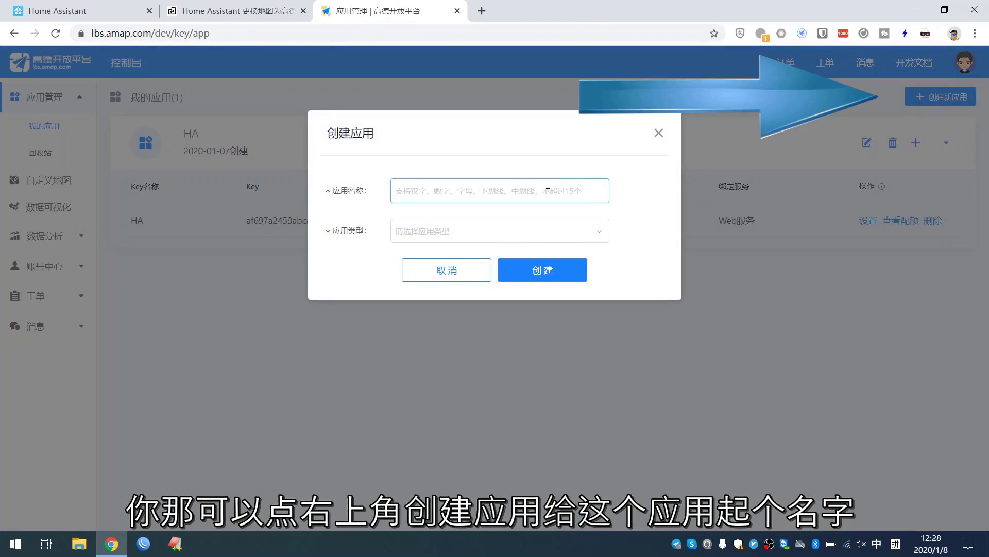
type("tes")
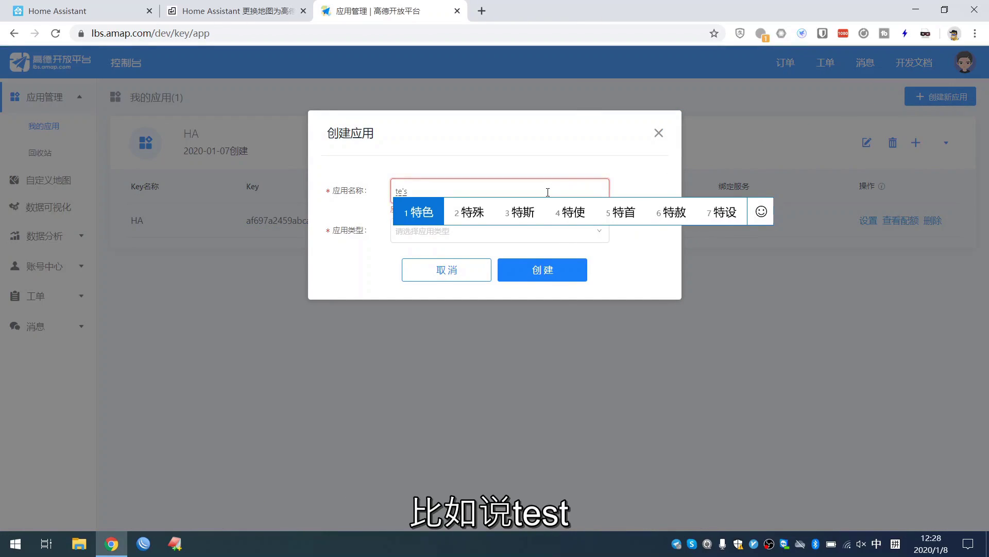
type("t")
key("Return")
left_click(493, 234)
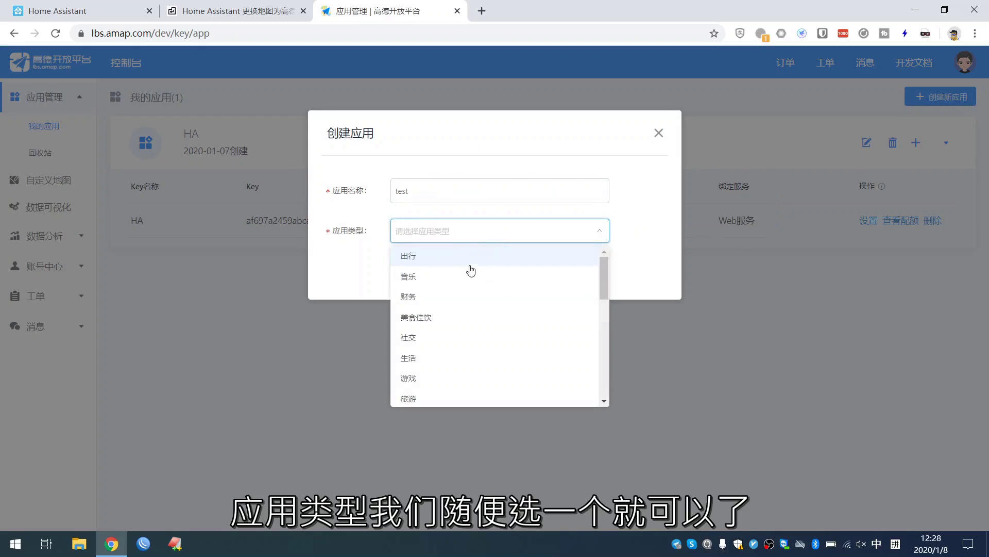
left_click(440, 255)
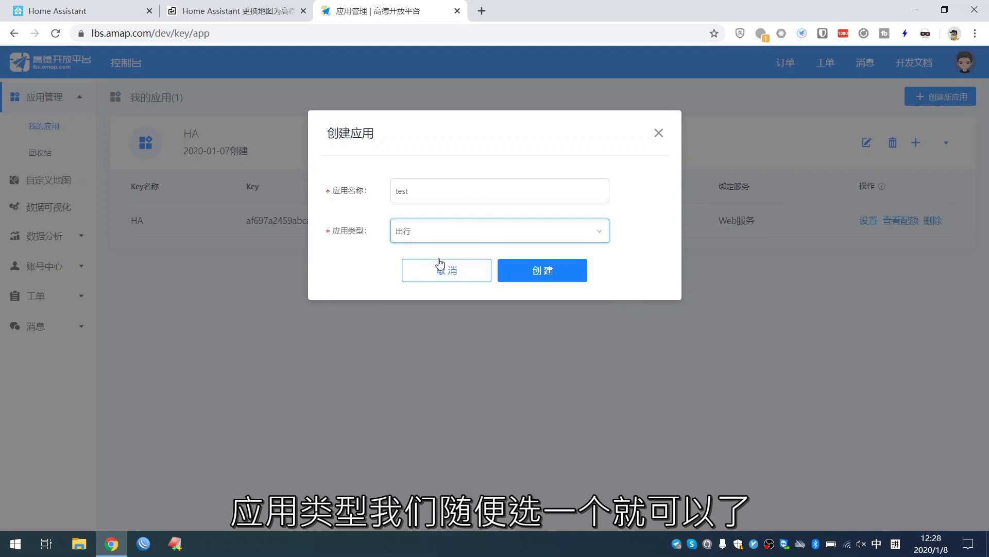
left_click(543, 277)
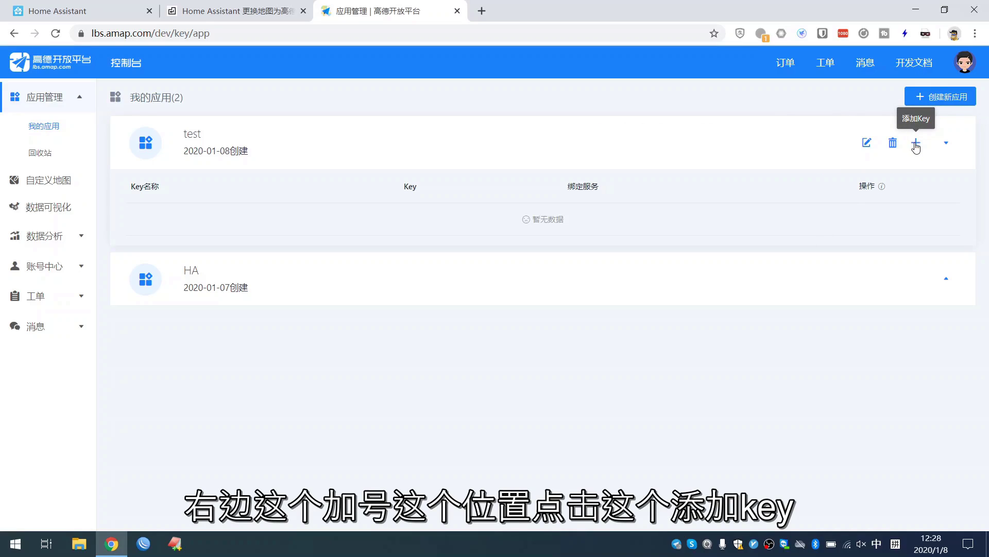
- Add a key named ha for Web端(JS API) to the test app, accepting the service terms
left_click(916, 143)
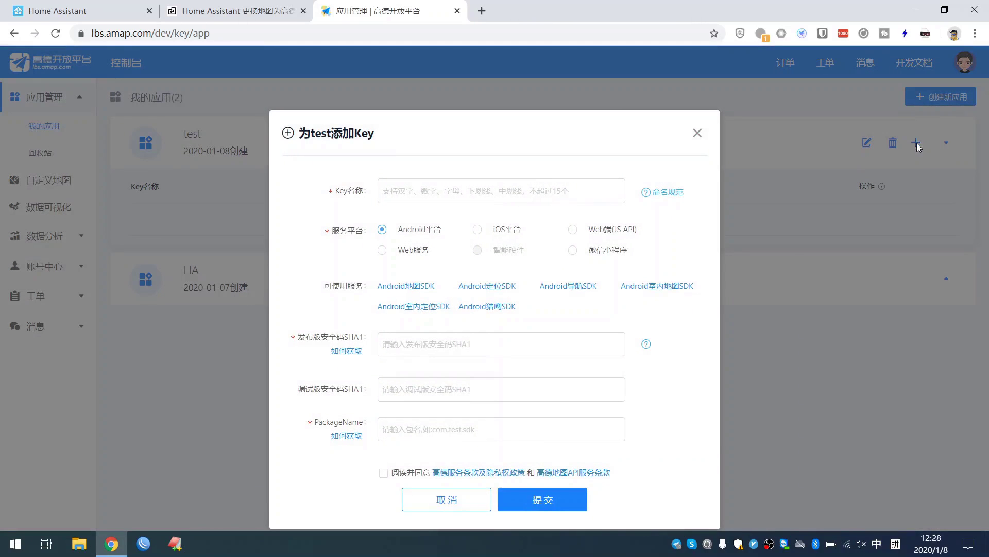
left_click(491, 192)
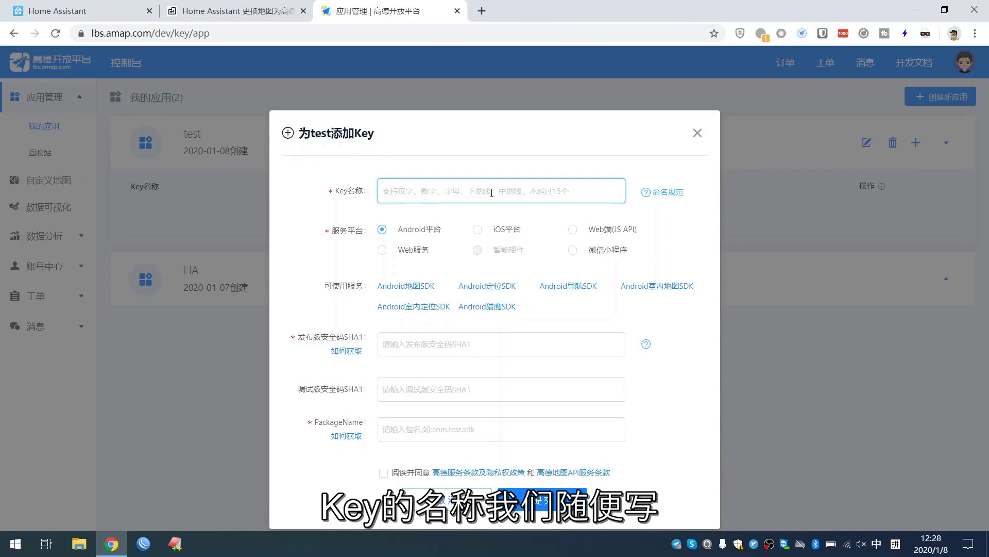
type("ha")
key("Return")
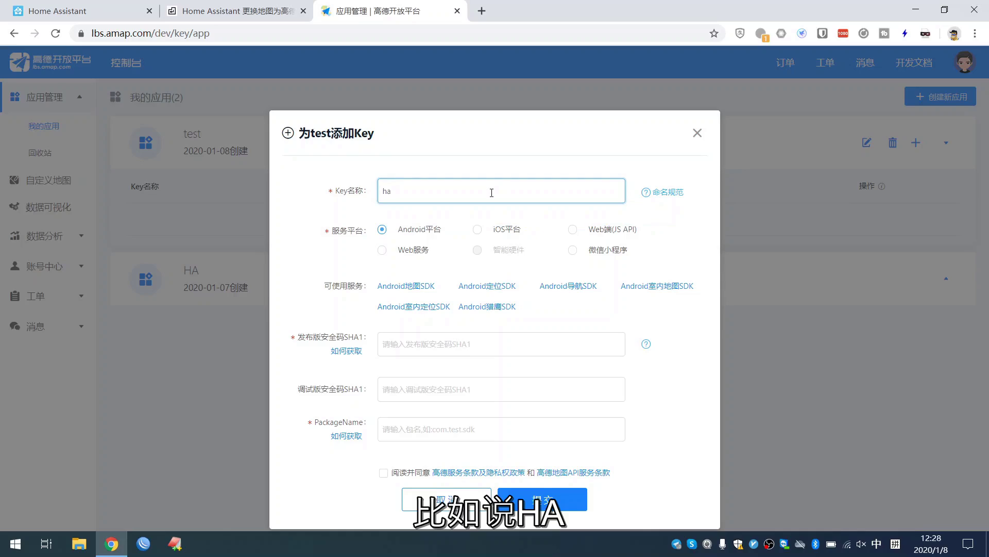
left_click(573, 229)
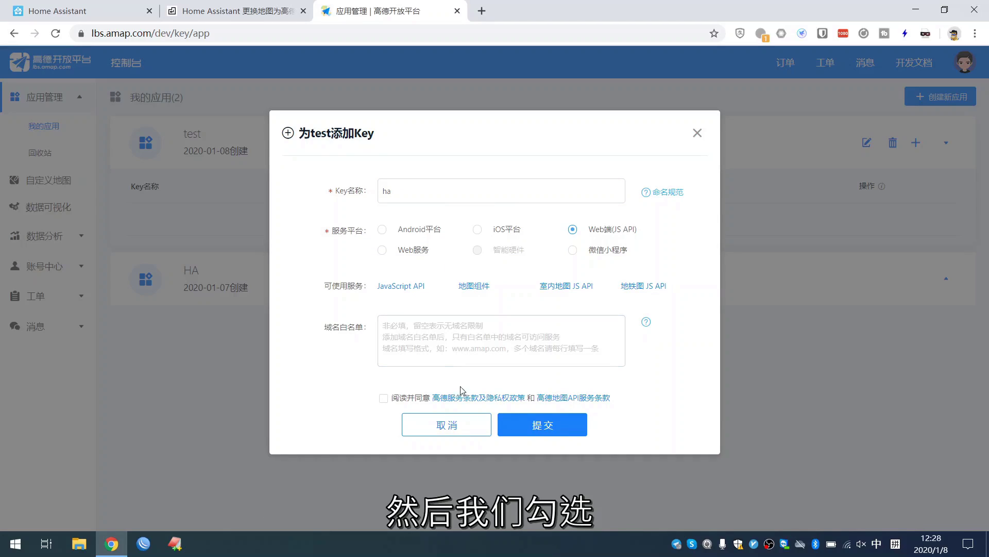
left_click(383, 397)
left_click(527, 429)
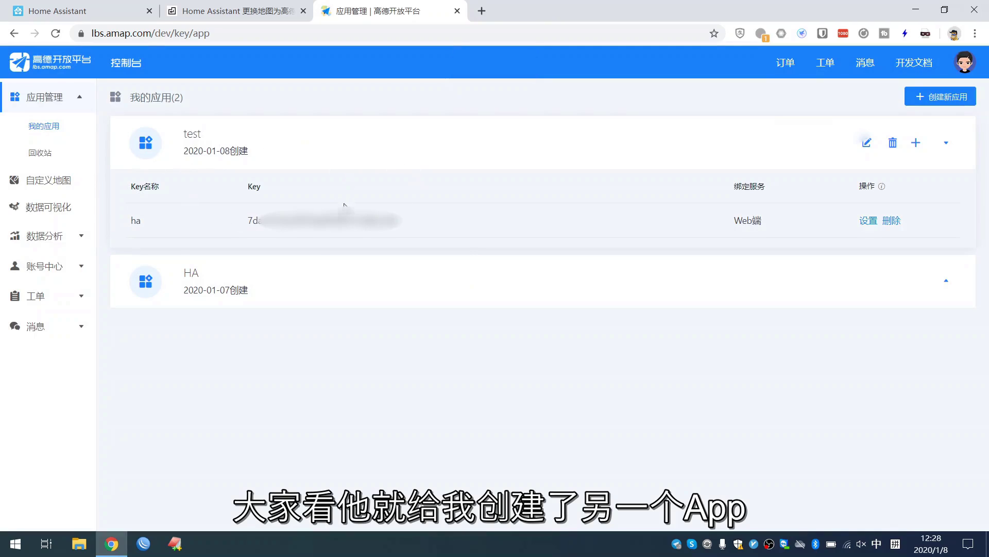
- Copy the new ha key value from the application list
double_click(252, 221)
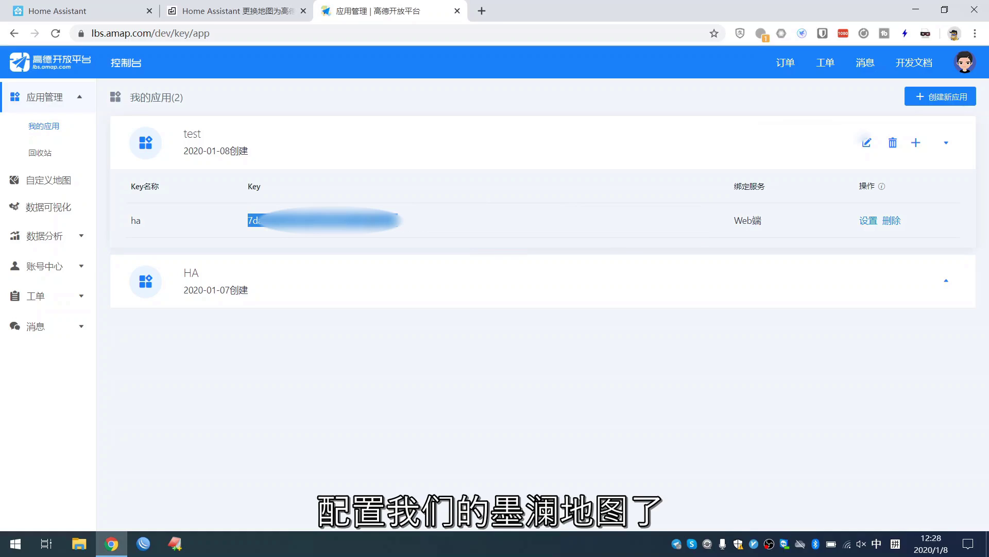
right_click(369, 220)
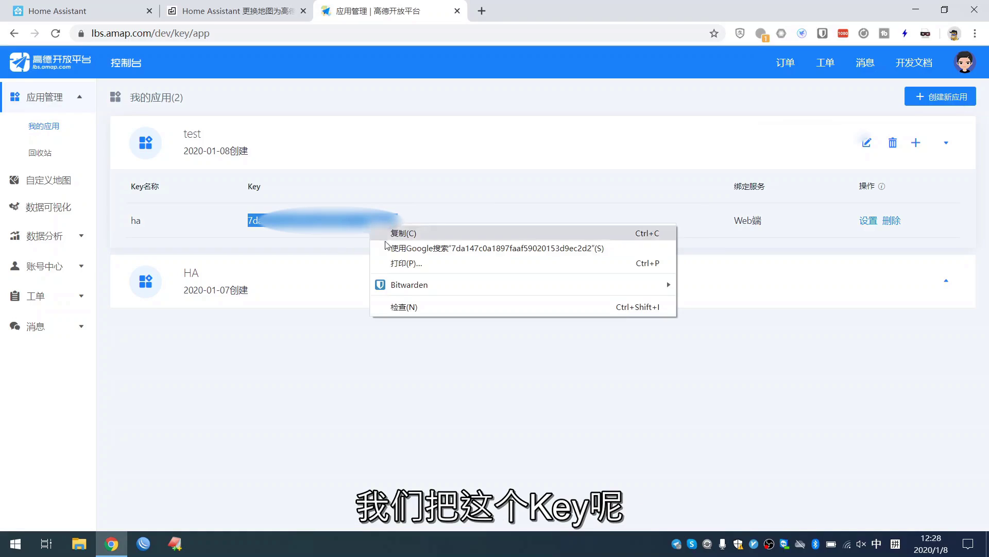
left_click(388, 233)
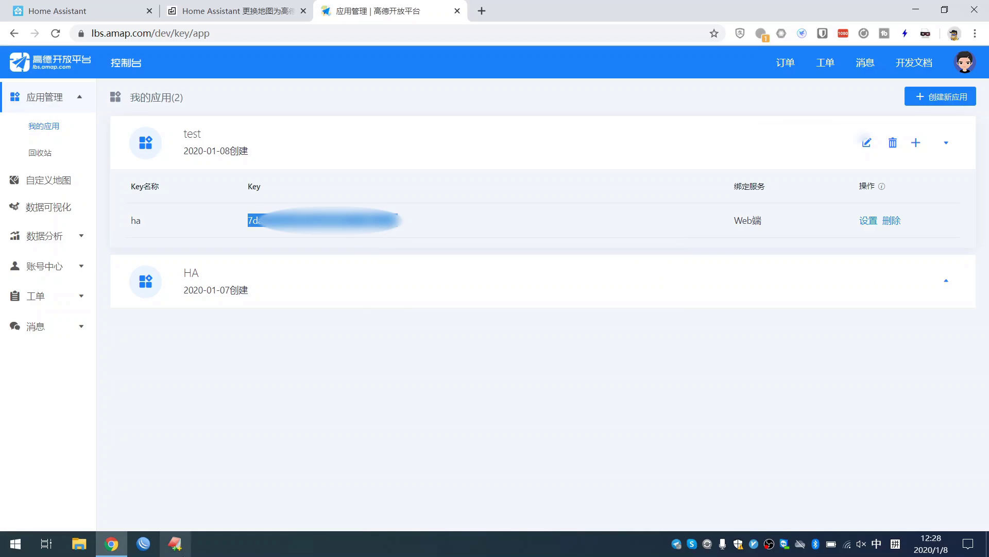
- Paste the ha key into a new Notepad document and return to the Amap page
left_click(8, 549)
type("note")
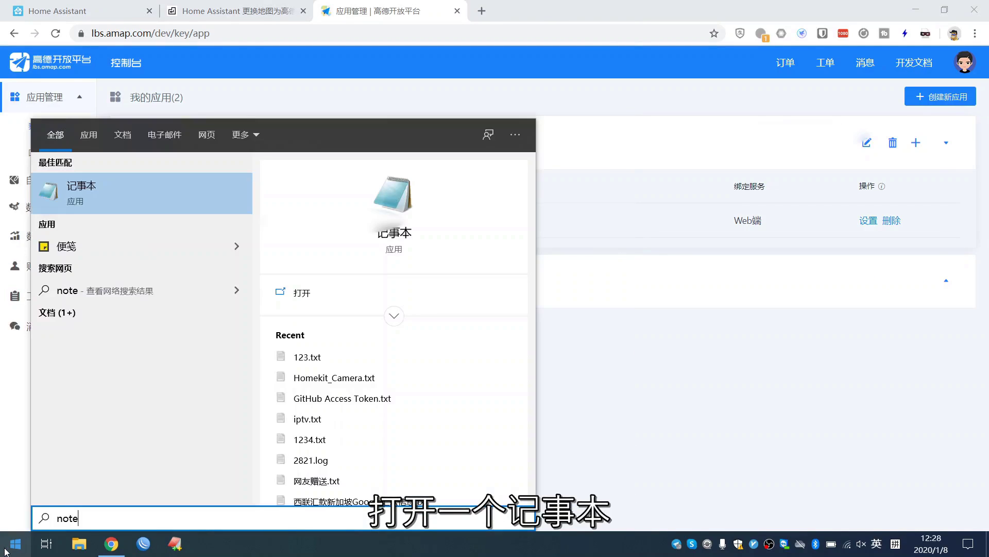
key("Return")
key("ctrl+v")
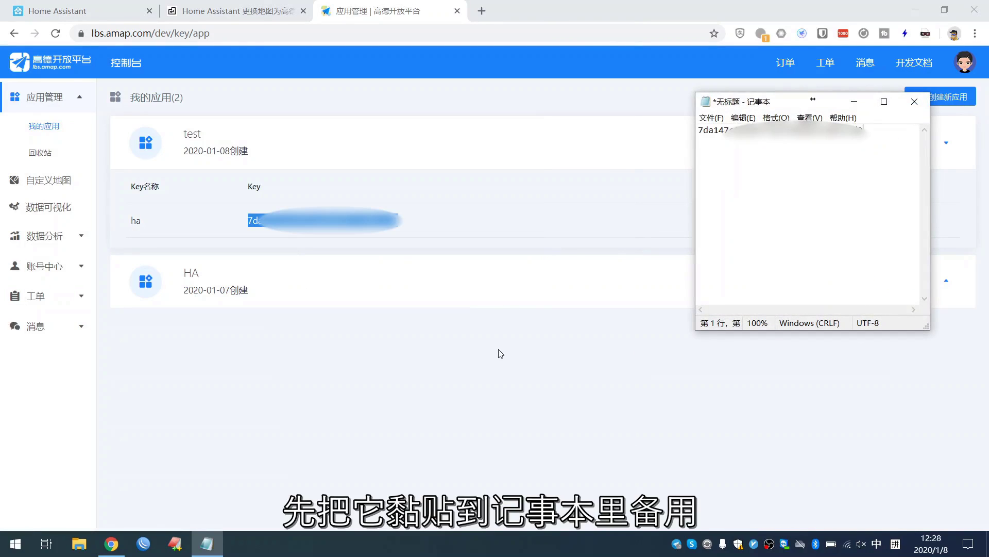
left_click(501, 353)
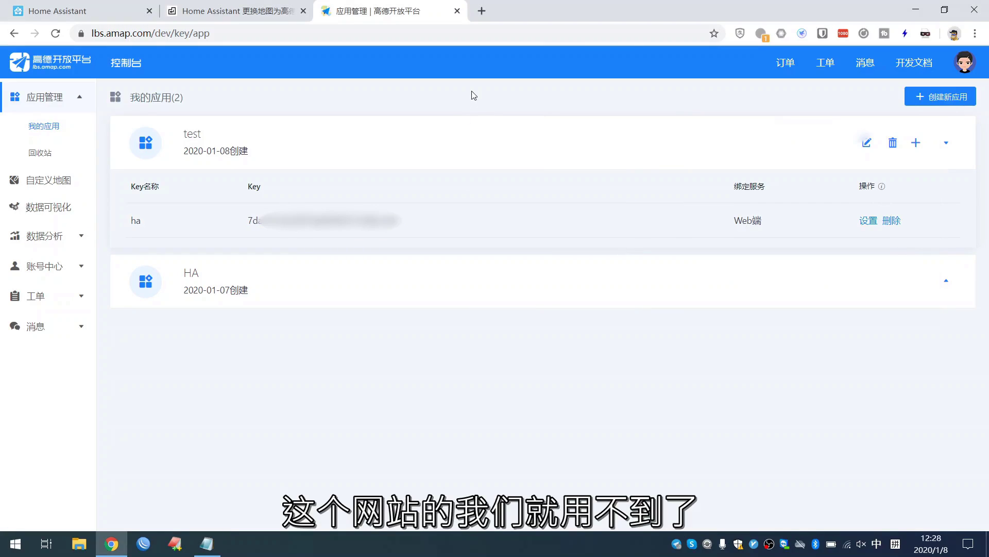
- Open the github.com/5high/ha-inkwavemap link from the sumju.net article in a new tab
left_click(259, 15)
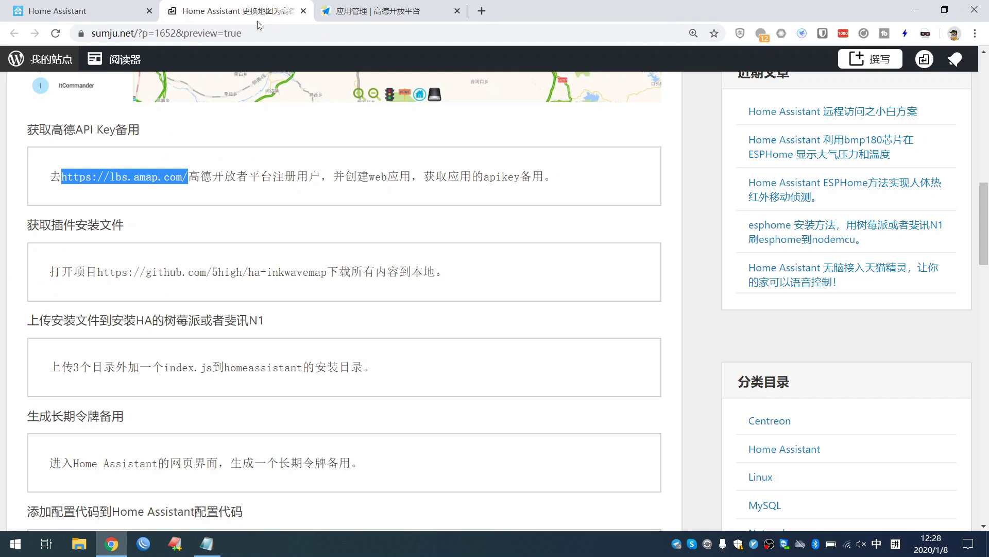
left_click_drag(98, 271, 330, 281)
right_click(325, 282)
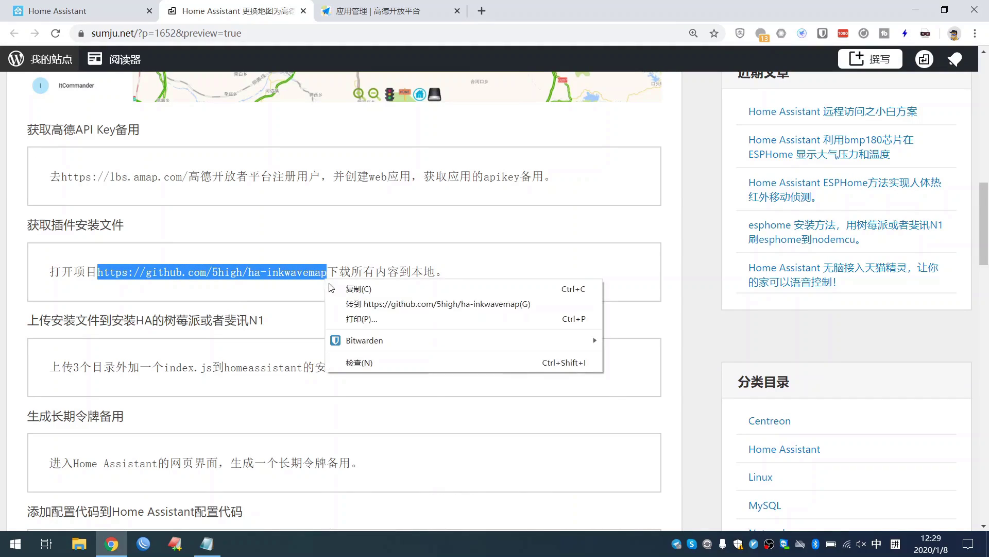
left_click(341, 303)
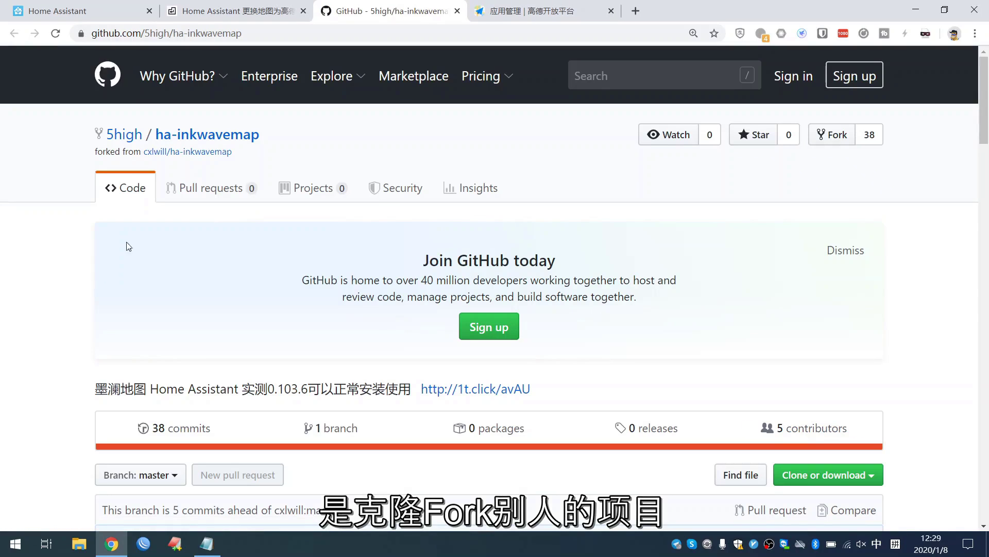
- Download the ha-inkwavemap repository via Clone or download > Download ZIP and show all downloads
scroll(86, 312, "down", 3)
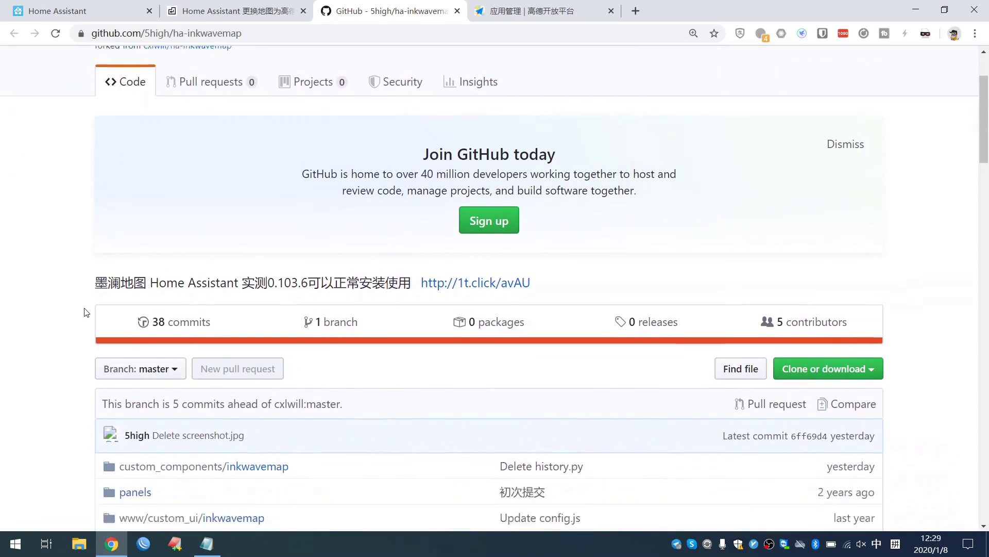
scroll(86, 313, "down", 2)
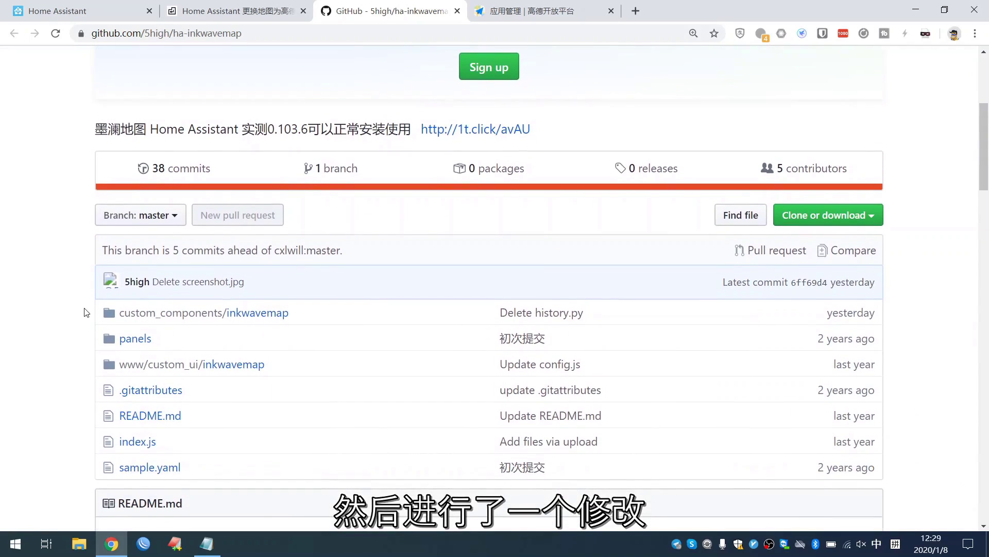
scroll(86, 312, "down", 1)
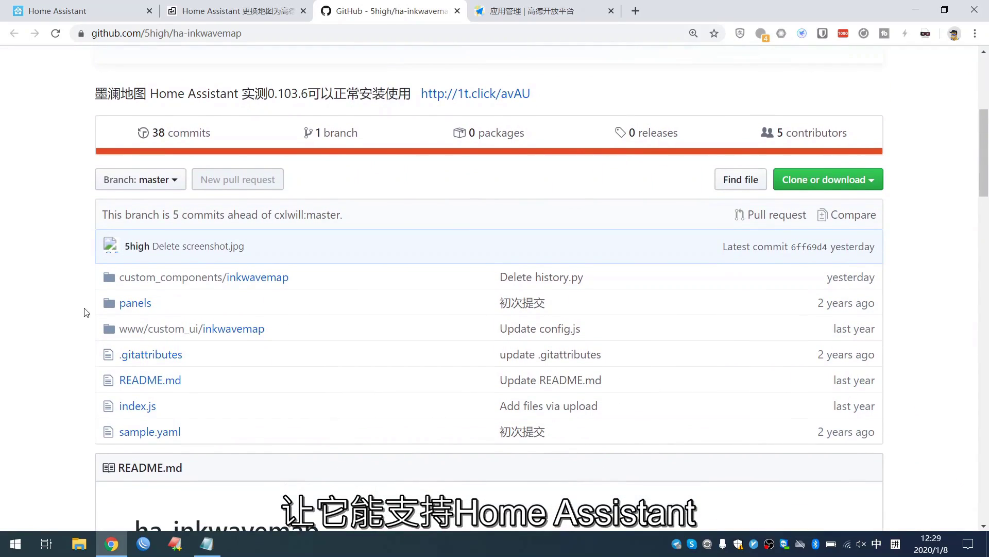
scroll(86, 312, "down", 1)
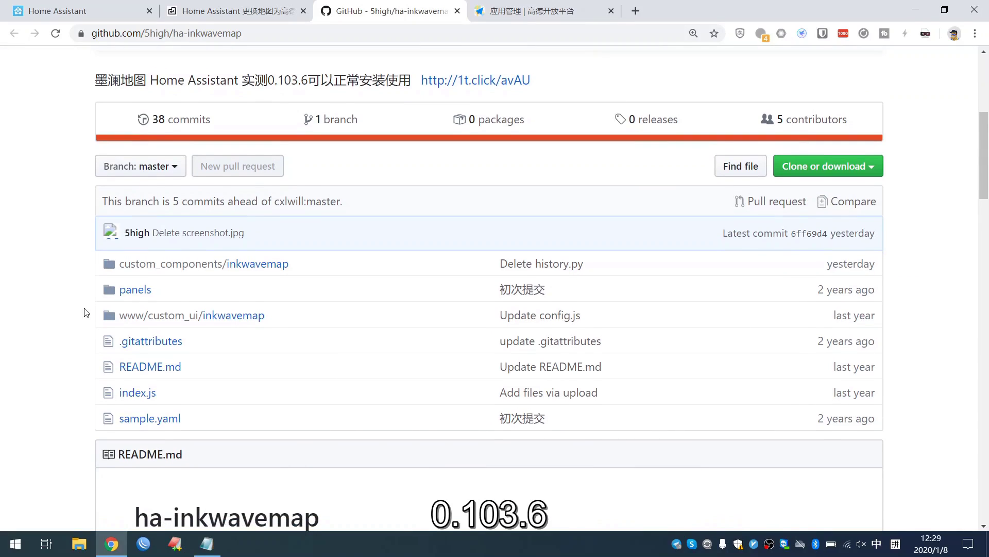
scroll(86, 312, "down", 3)
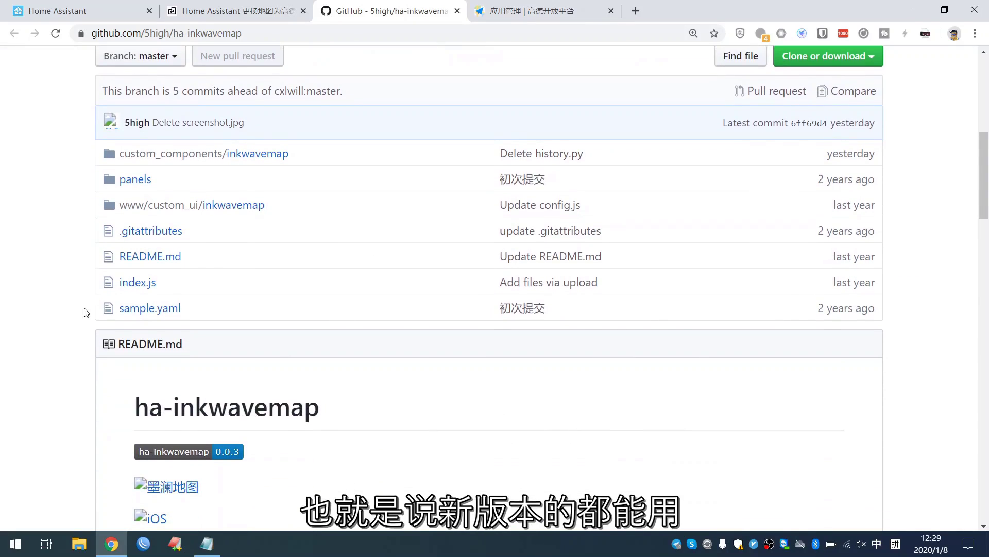
scroll(86, 312, "down", 1)
scroll(88, 309, "up", 5)
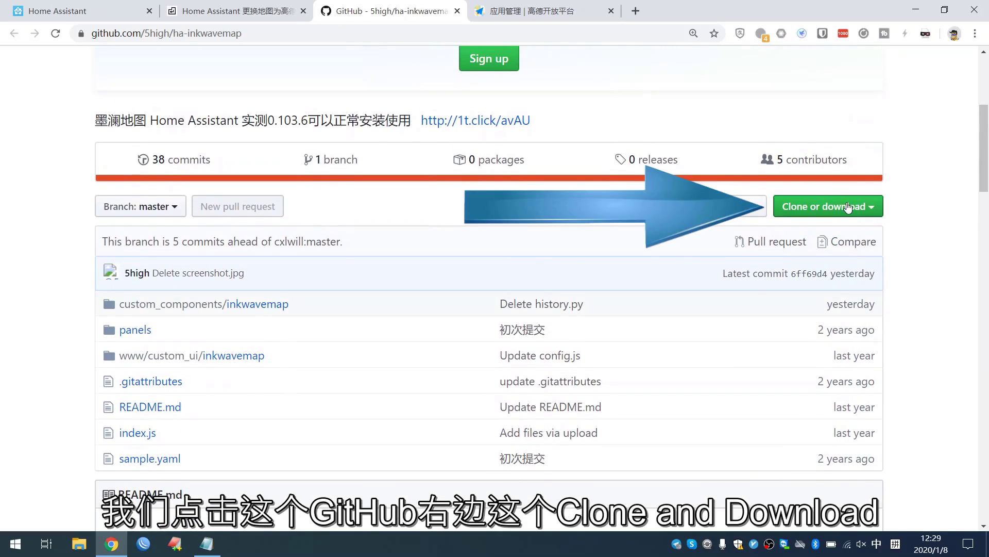
left_click(848, 206)
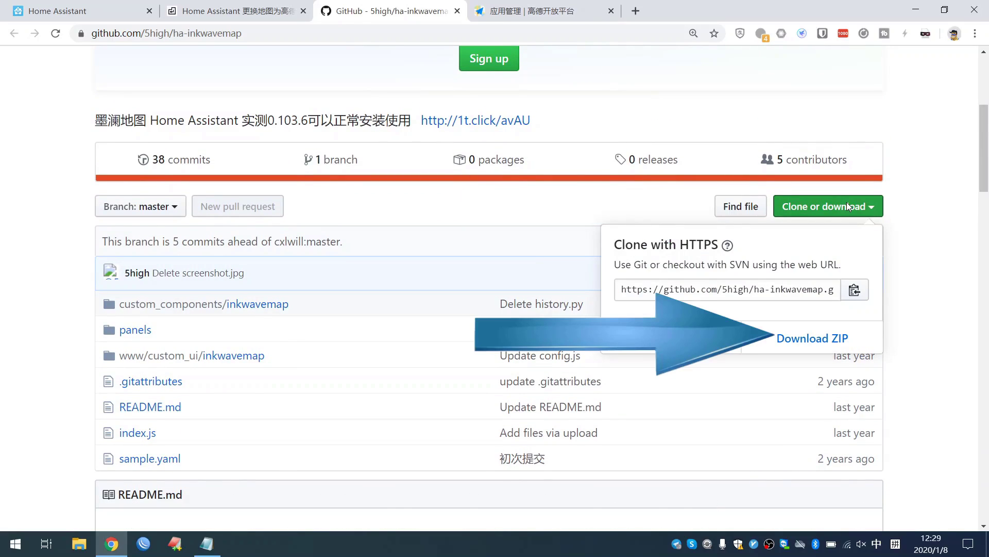
left_click(810, 339)
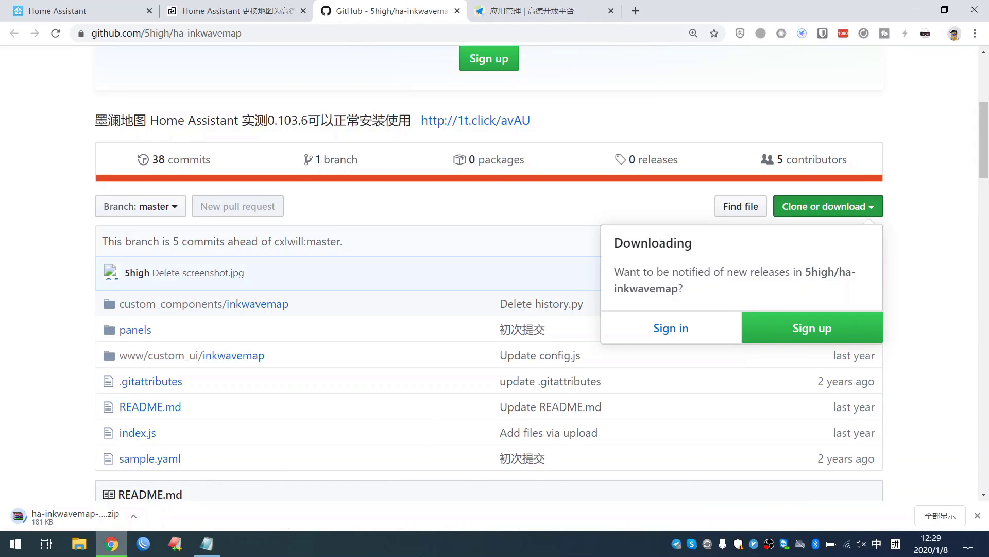
left_click(936, 516)
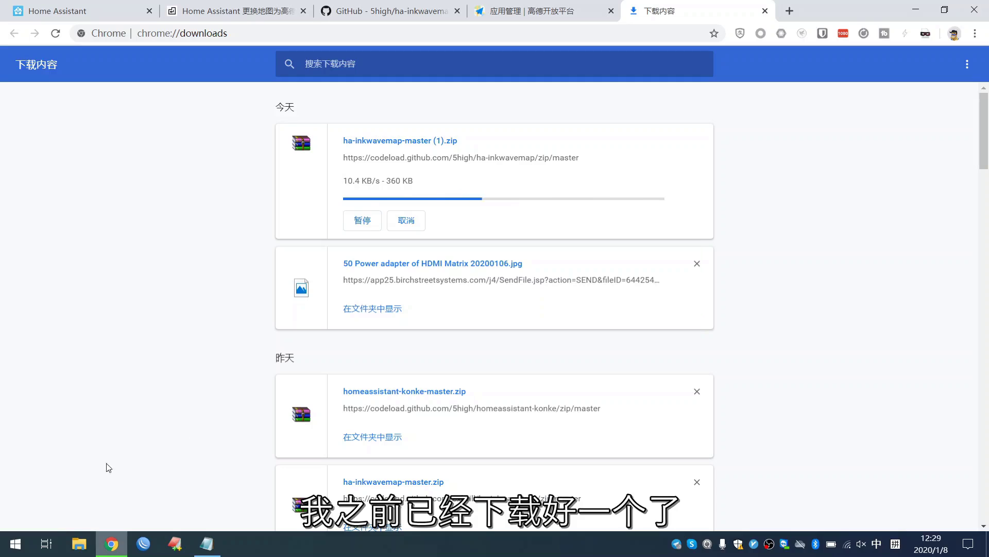
- Select ha-inkwavemap-master.zip in File Explorer's 下载 folder, then show the desktop
key("super+e")
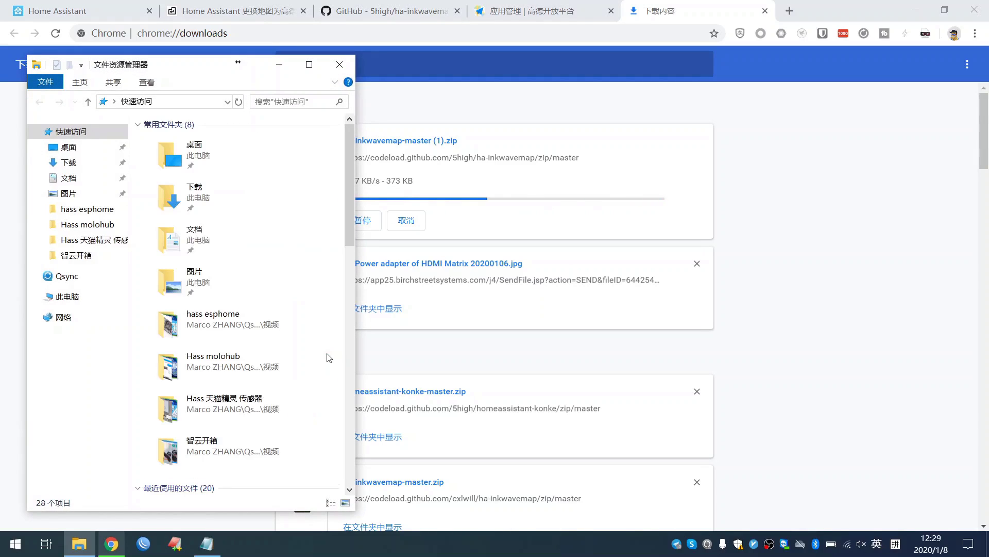
left_click(118, 163)
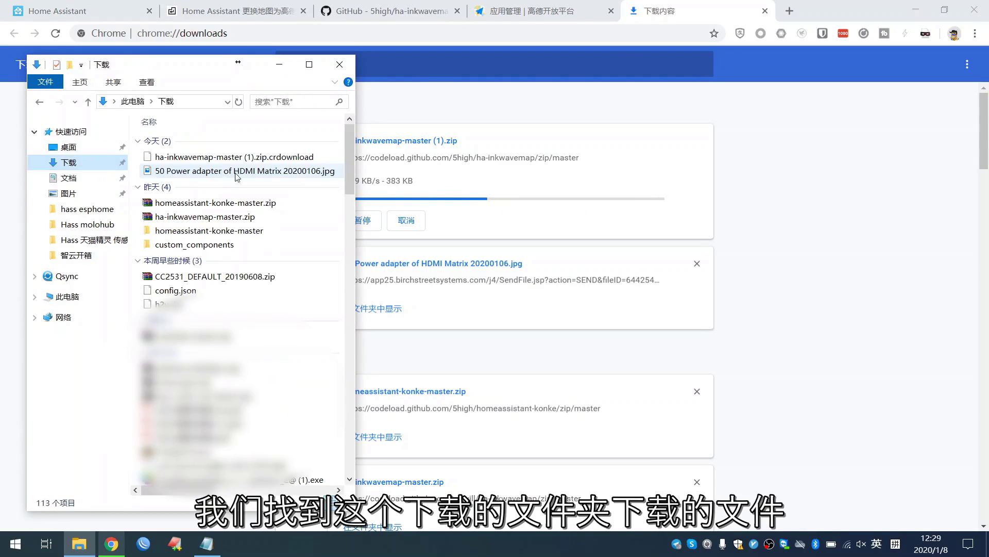
left_click(234, 218)
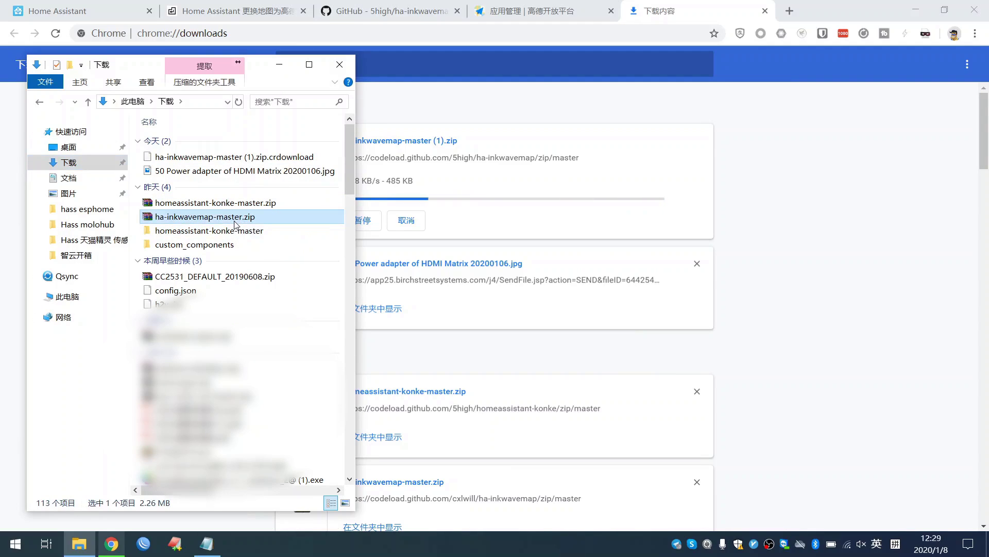
key("super+d")
- Paste ha-inkwavemap-master.zip onto the desktop and extract it to ha-inkwavemap-master\
right_click(234, 221)
left_click(258, 277)
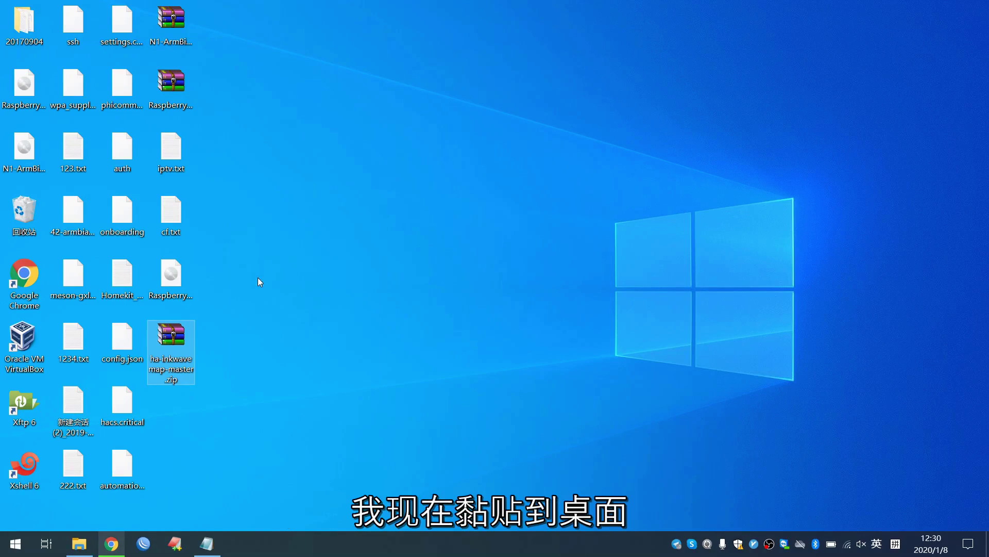
right_click(167, 345)
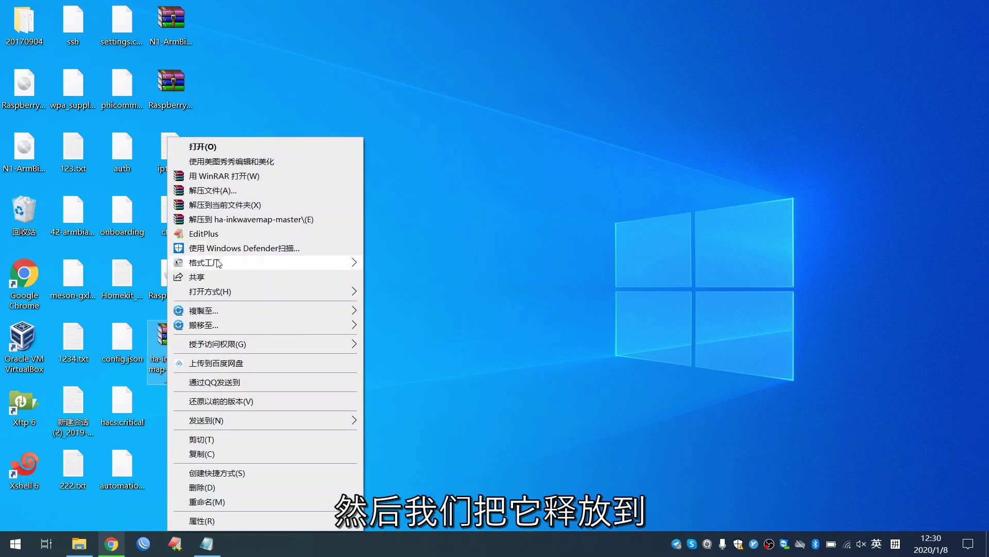
left_click(249, 219)
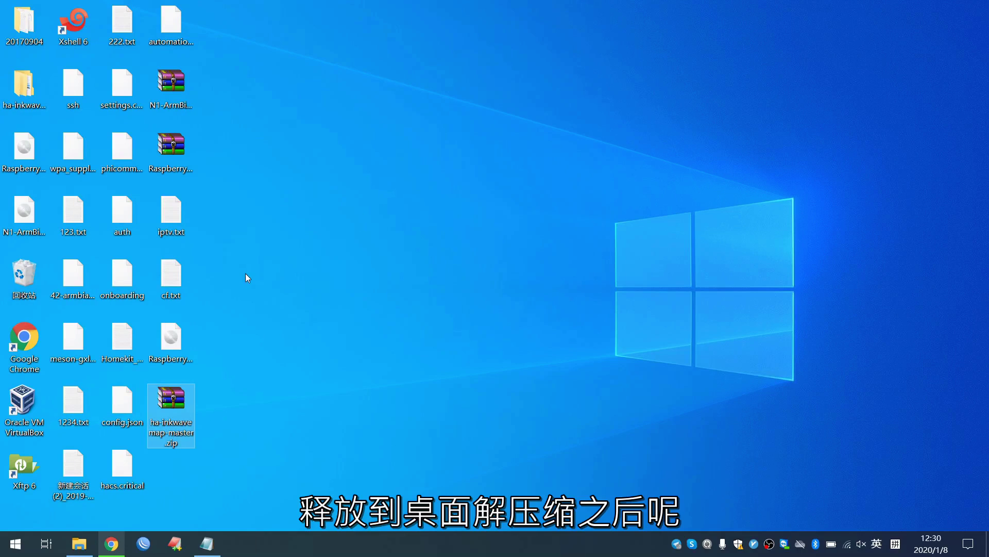
- Open the extracted inner ha-inkwavemap-master folder, then return to Chrome's downloads page
double_click(23, 92)
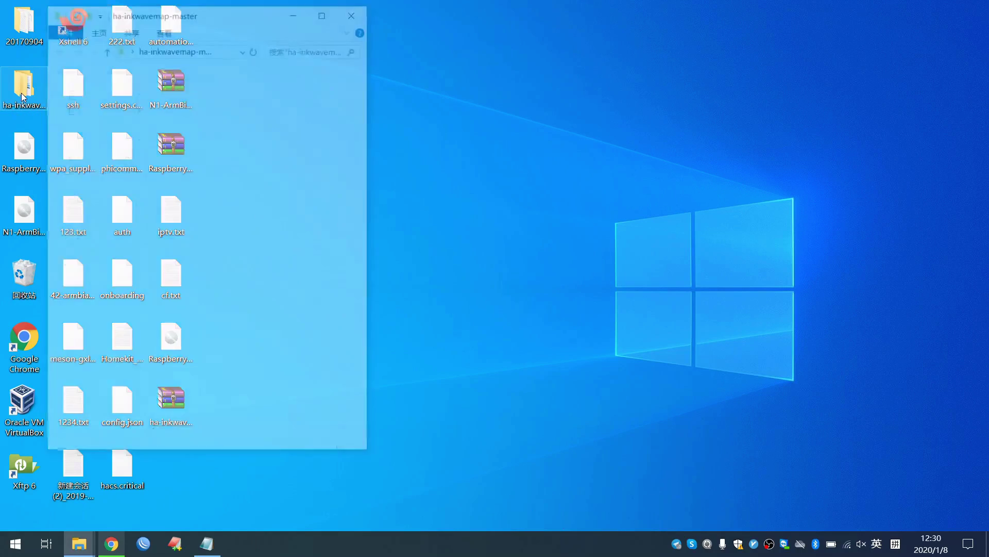
double_click(186, 85)
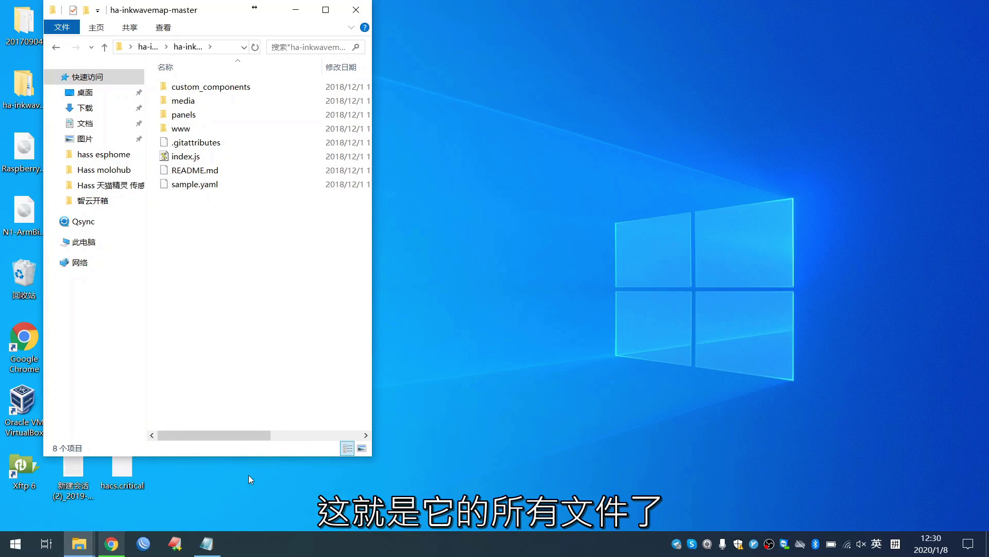
left_click(112, 544)
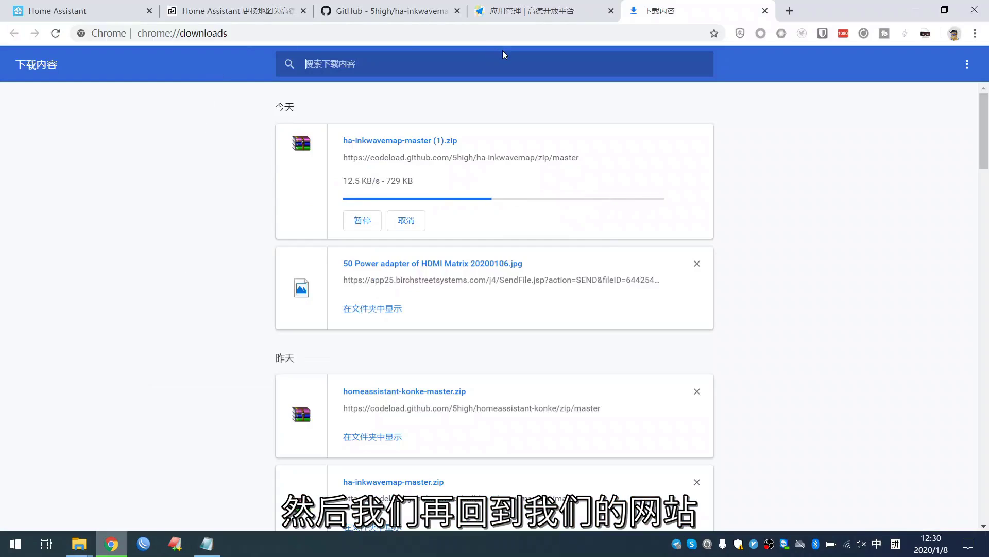
- Back in the sumju.net article, highlight the 上传安装文件 heading about uploading installation files
left_click(237, 10)
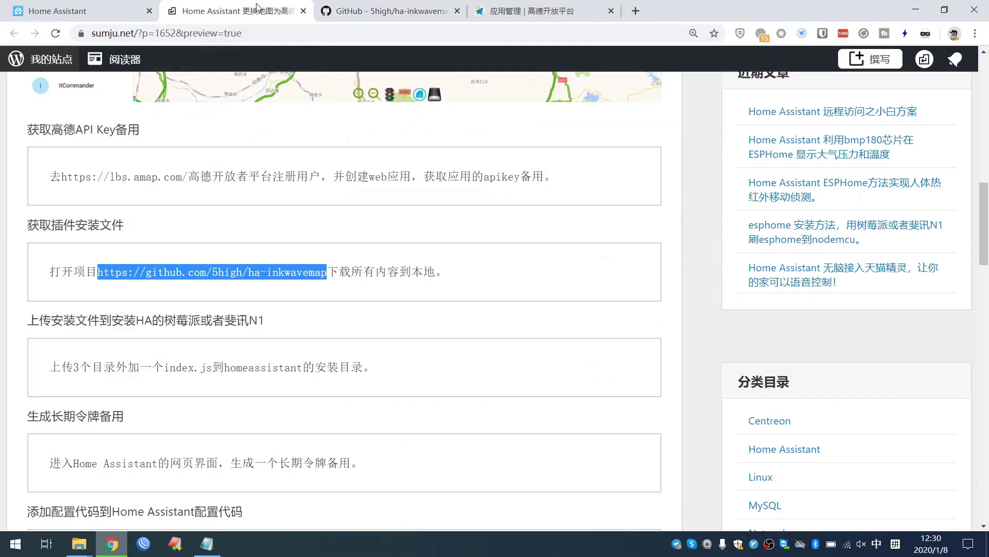
scroll(210, 356, "down", 1)
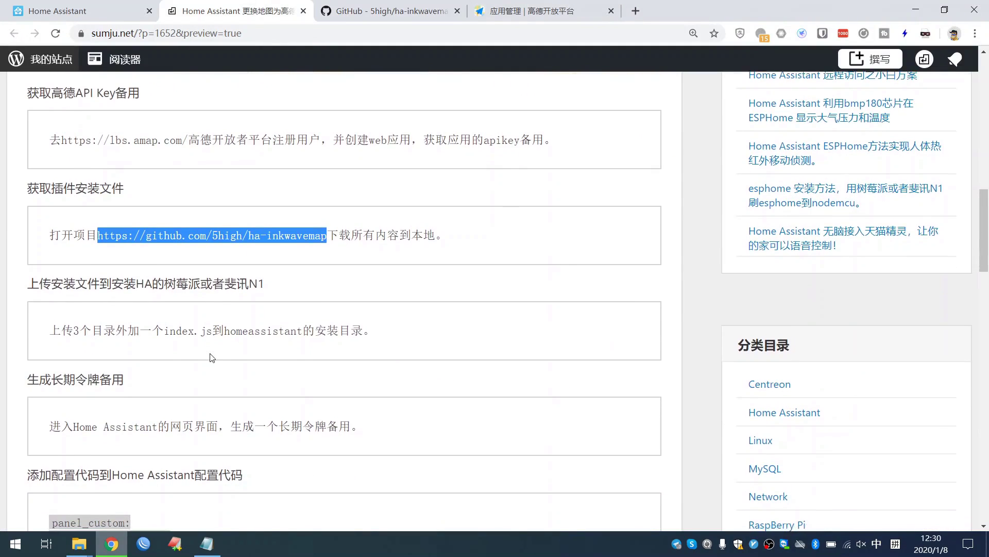
left_click_drag(37, 281, 274, 293)
scroll(217, 313, "down", 1)
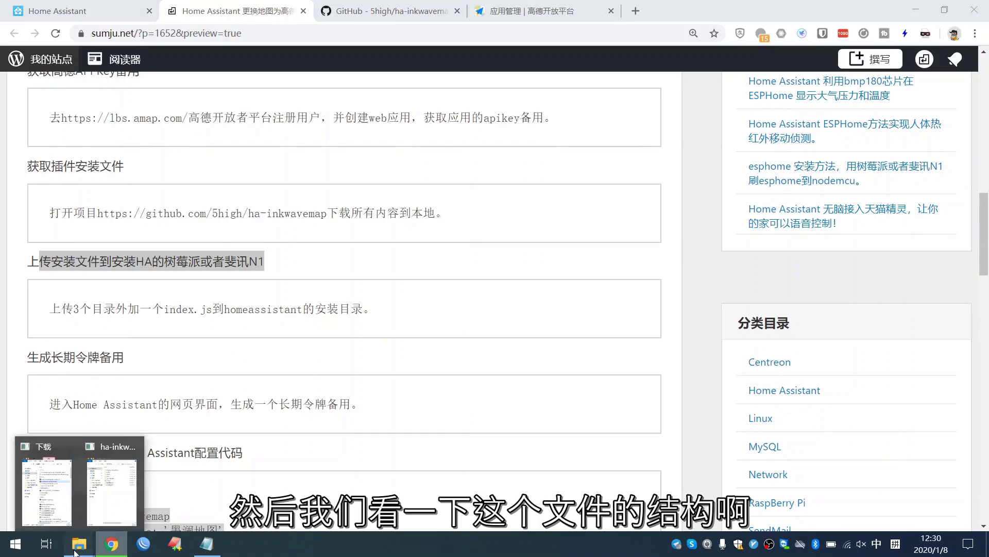
- Place the ha-inkwavemap-master folder beside the article and point out media, www and index.js
left_click(123, 496)
left_click_drag(201, 14, 534, 73)
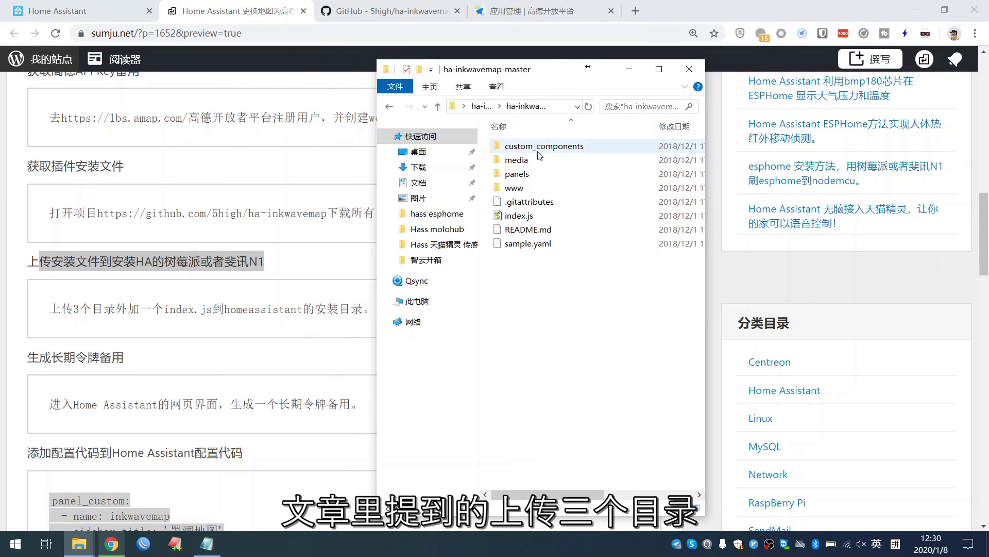
left_click(519, 161)
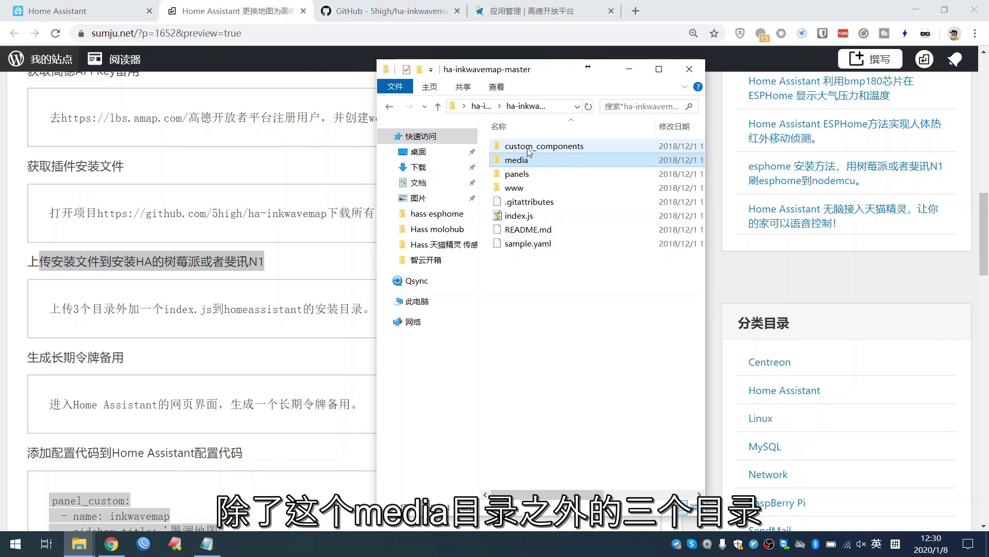
left_click(517, 189)
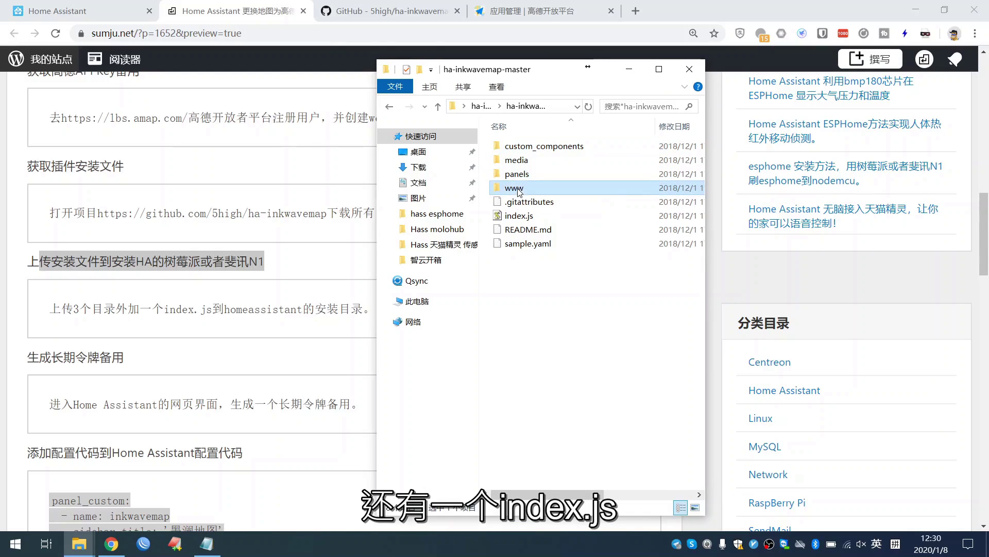
left_click(517, 217)
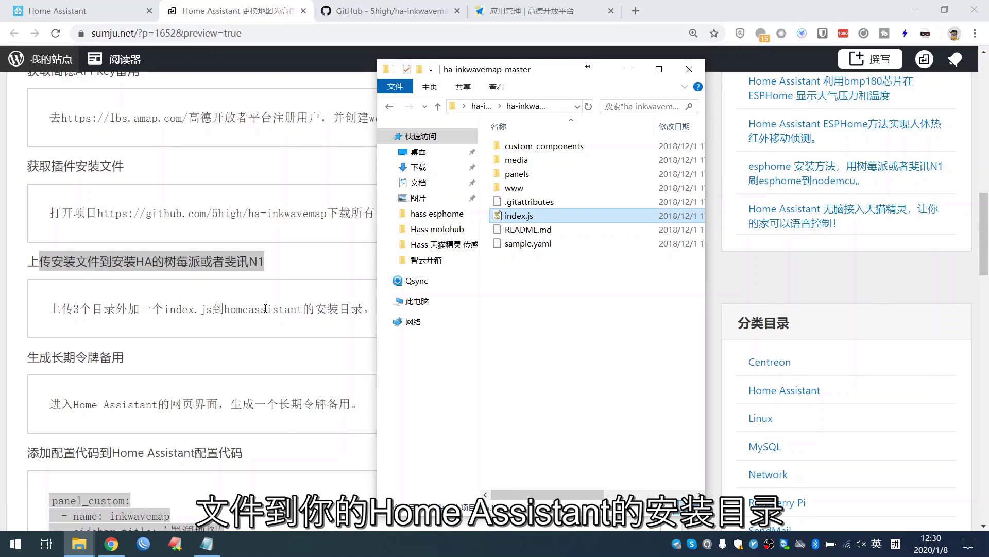
left_click(12, 549)
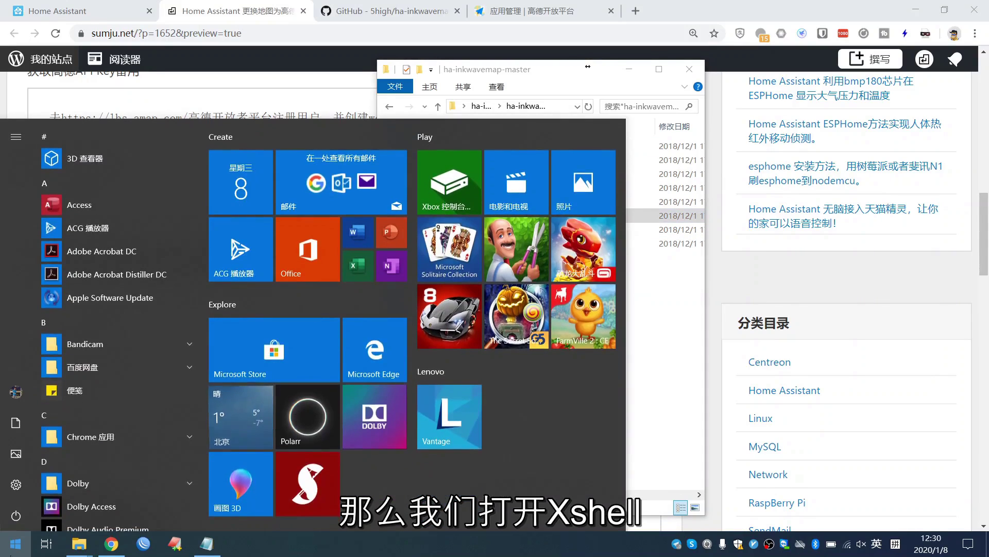
- Launch Xshell and connect to raspberrypi.local
type("xshe")
key("Return")
key("Return")
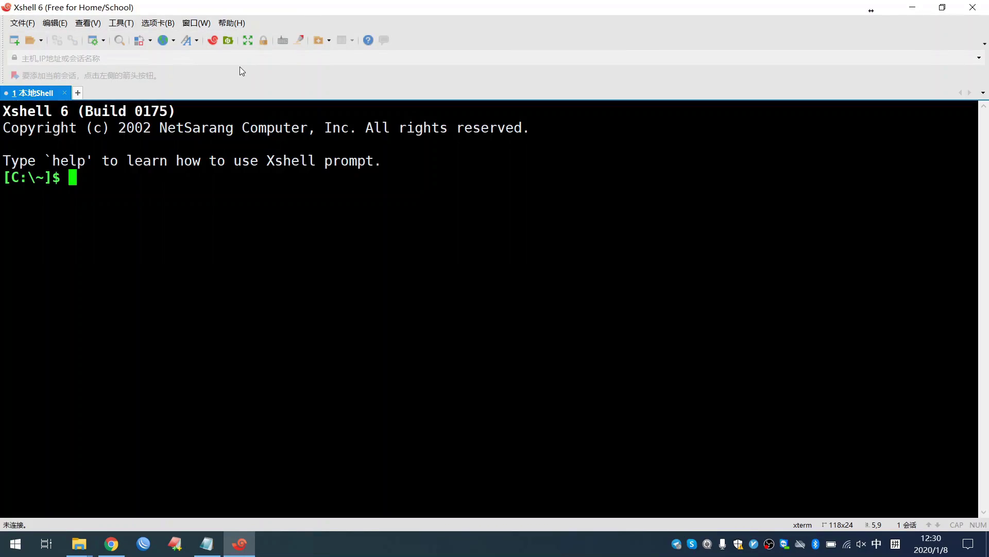
left_click(238, 60)
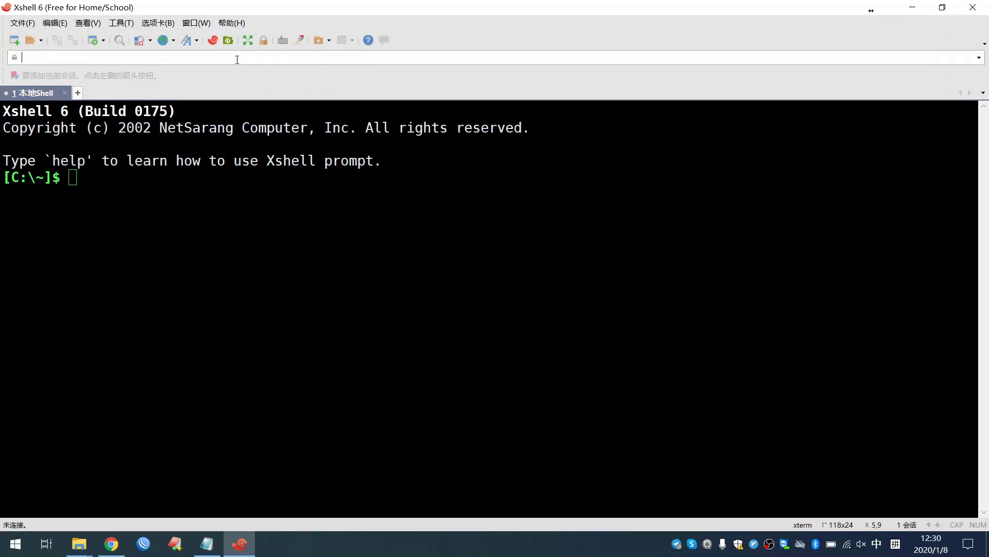
type("rasp")
key("shift")
type("verrypi.local")
key("Return")
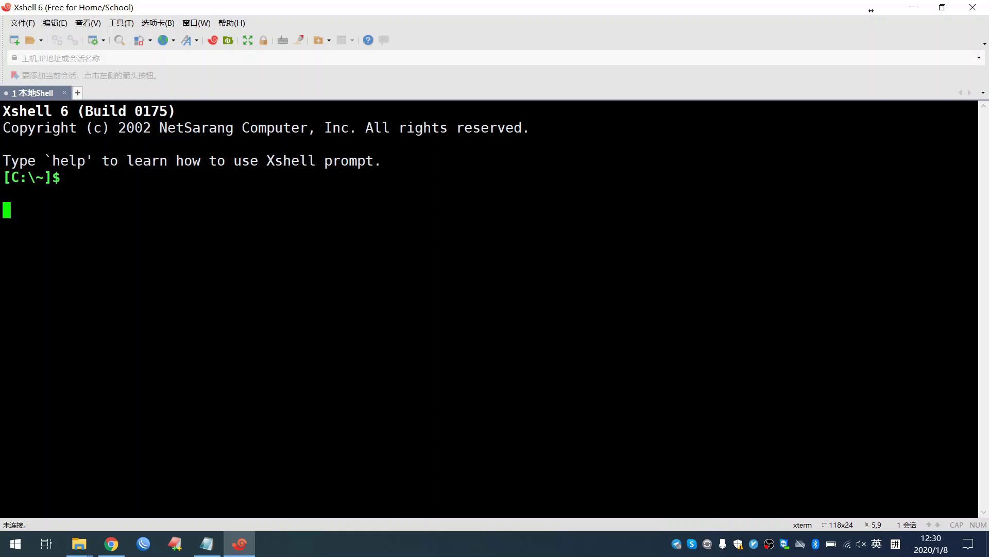
- Log in with the Pi's username and password, then start a new file-transfer session
type("pi")
key("Return")
type("raspberry")
key("Return")
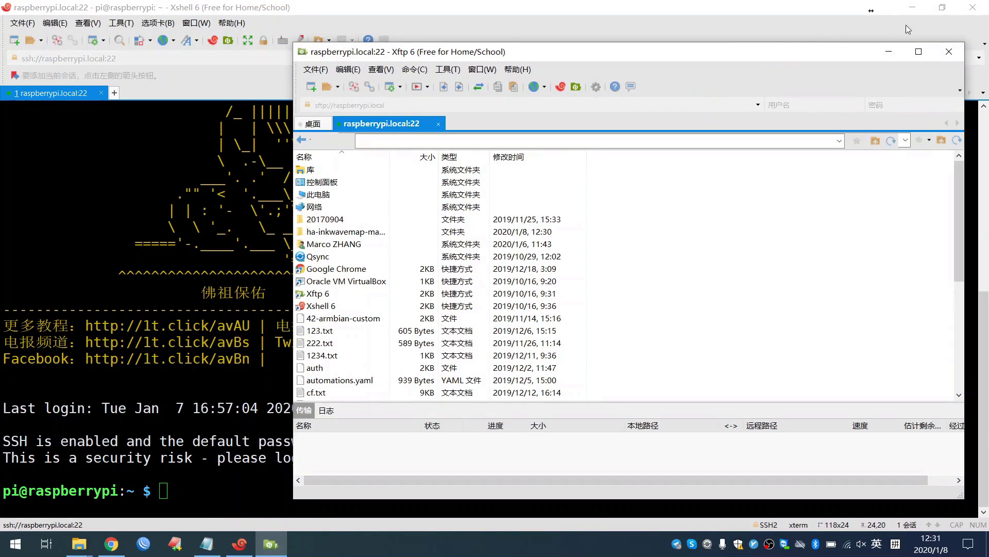
left_click(922, 13)
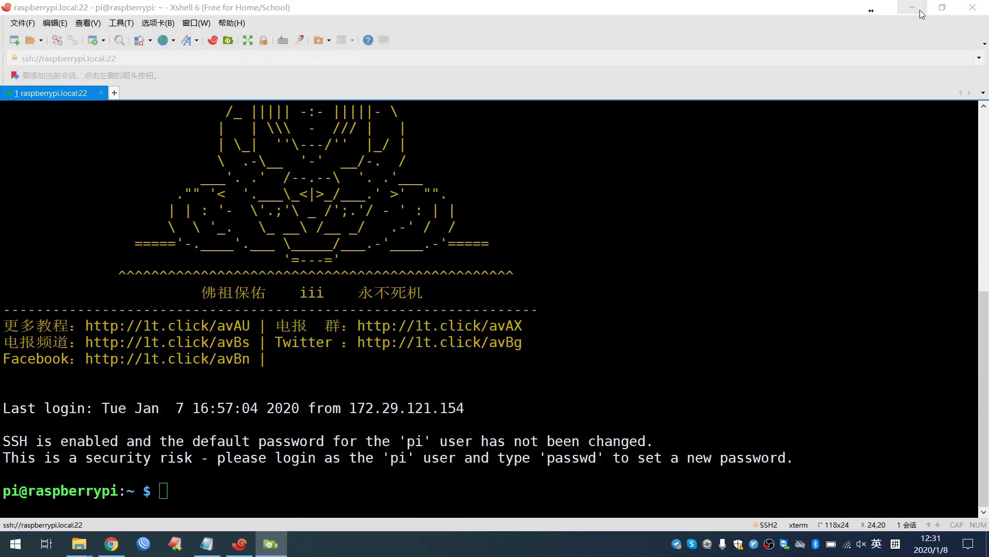
- In Xftp, set the remote folder to /home/pi/.homeassistant
left_click(922, 13)
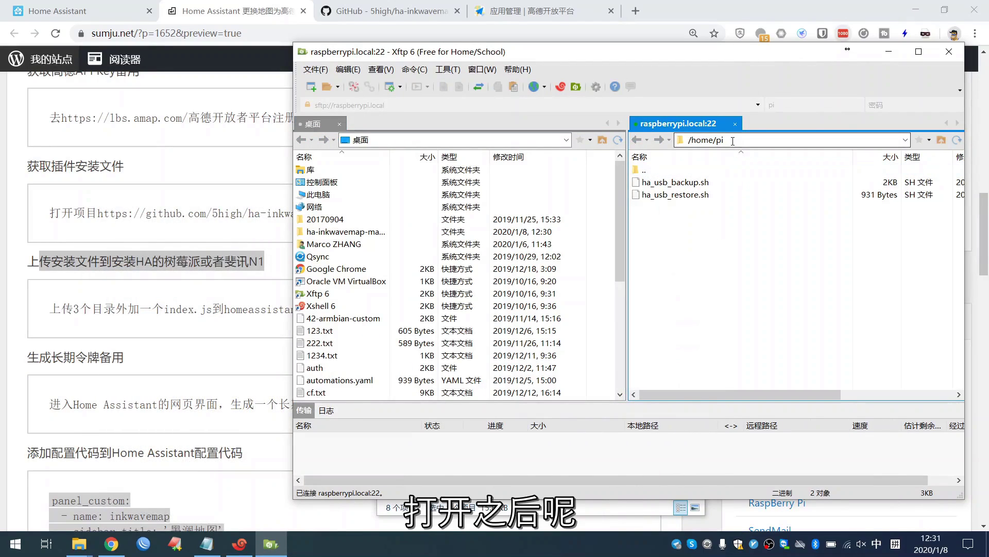
left_click(733, 141)
left_click(738, 141)
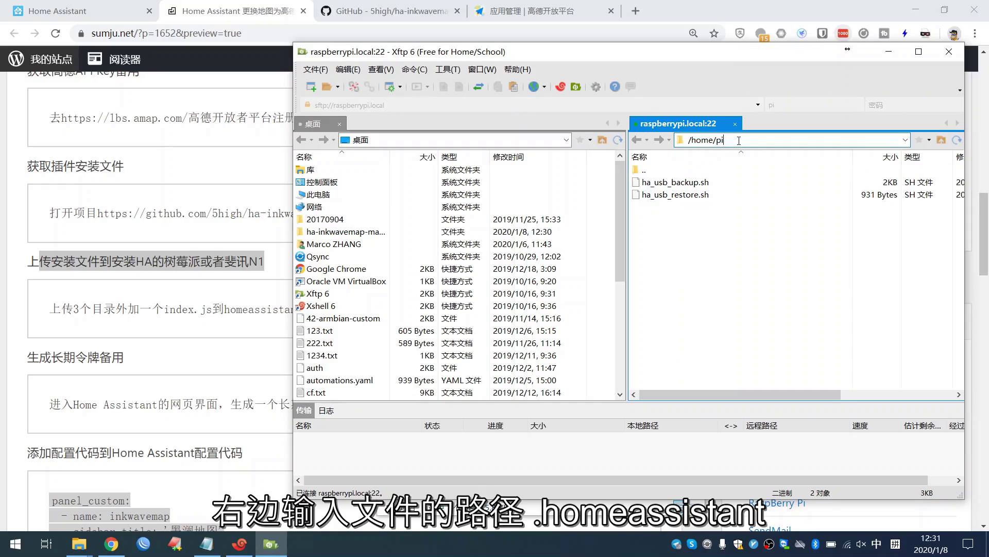
type("/")
key("shift")
type(".homeassis")
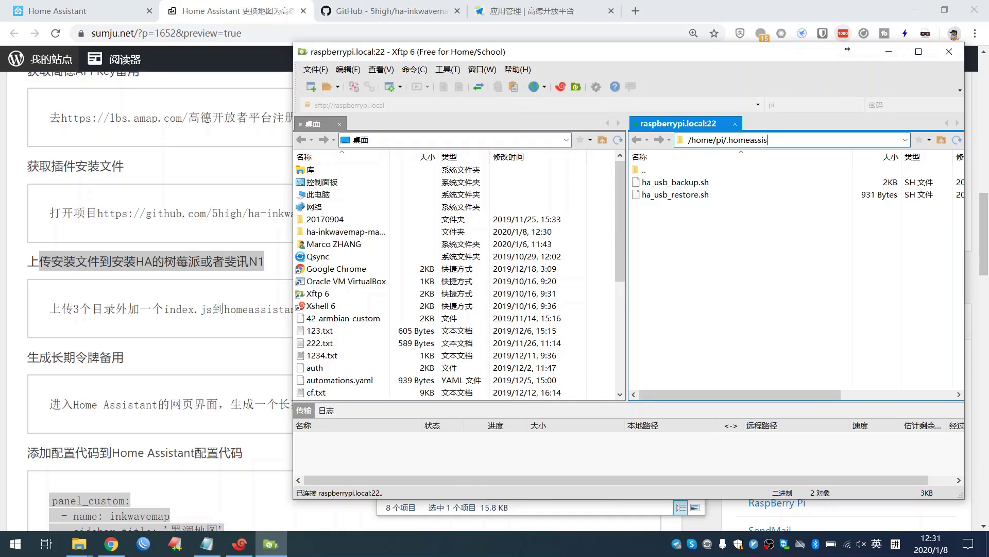
key("Return")
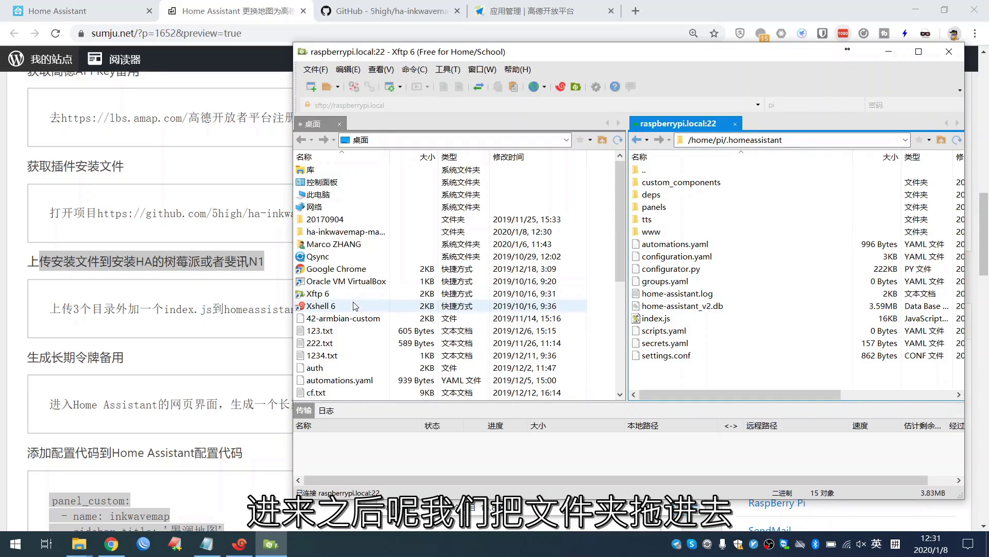
- Move the ha-inkwavemap-master window left and select custom_components, panels, www and index.js
left_click(79, 544)
left_click(108, 521)
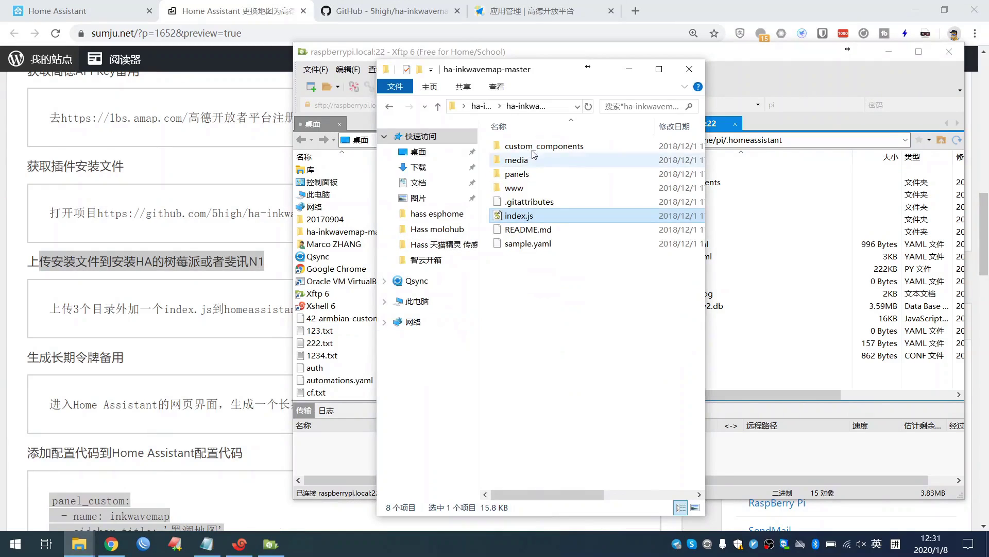
left_click_drag(525, 73, 201, 93)
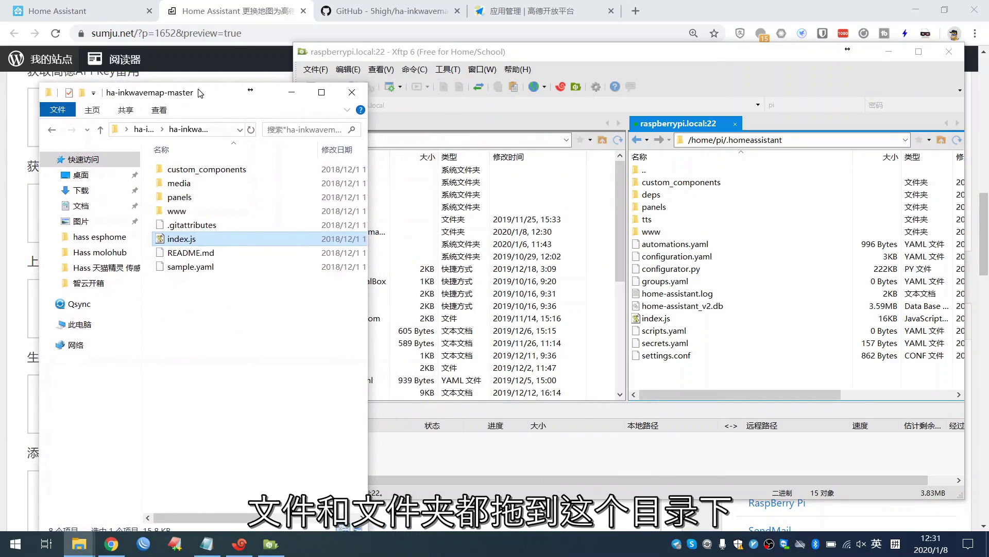
left_click(194, 170, "ctrl")
left_click(199, 197, "ctrl")
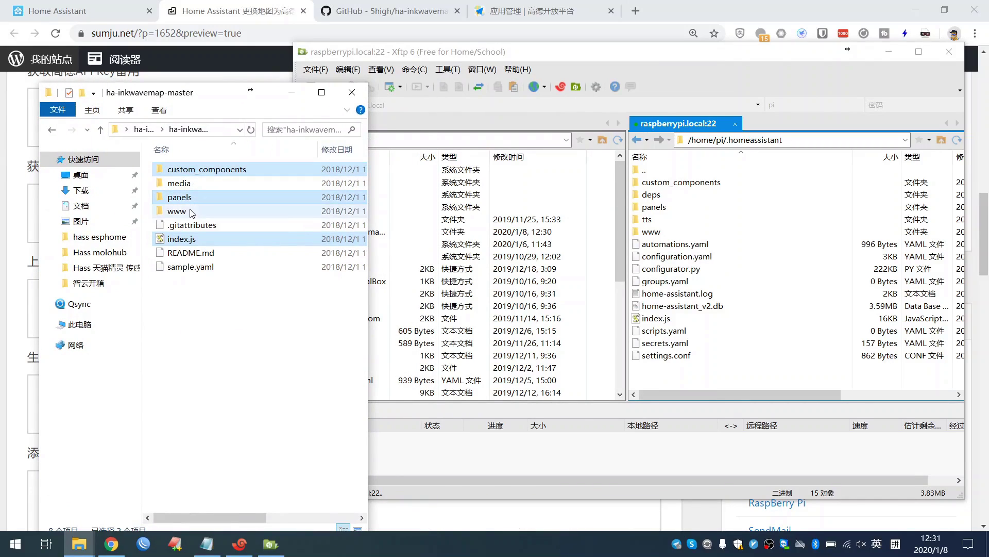
left_click(189, 210, "ctrl")
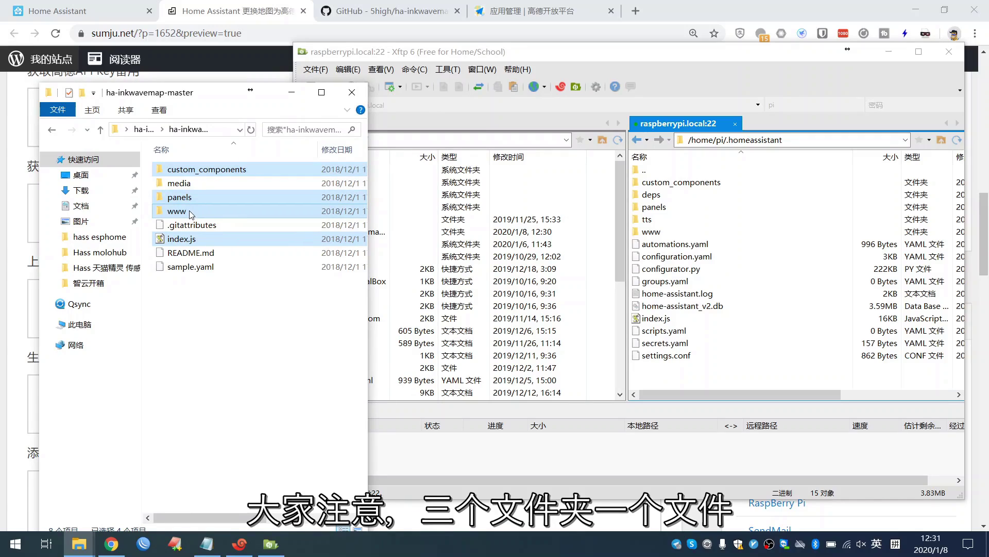
- Upload the selected items into .homeassistant, overwriting all existing copies
left_click_drag(583, 236, 792, 368)
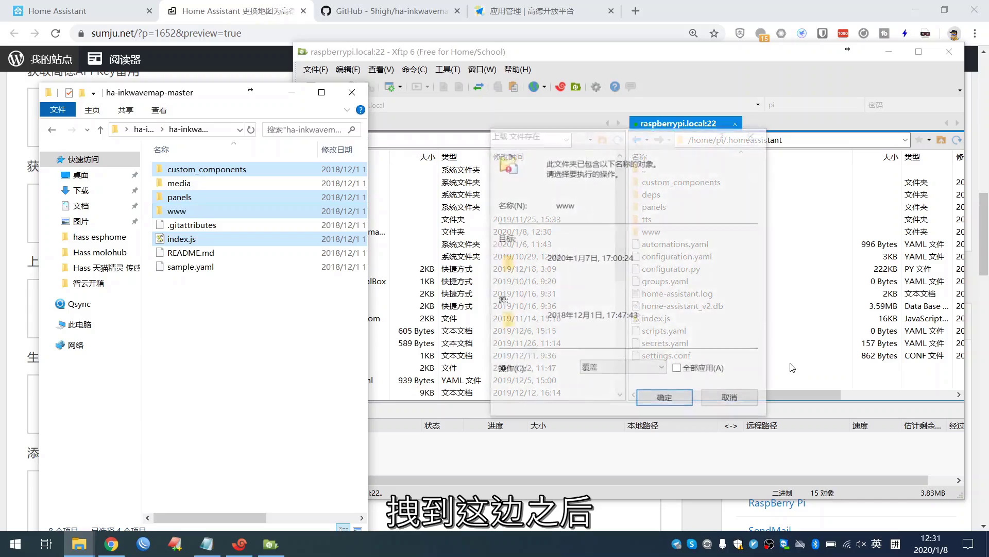
left_click(670, 393)
left_click(678, 369)
left_click(670, 397)
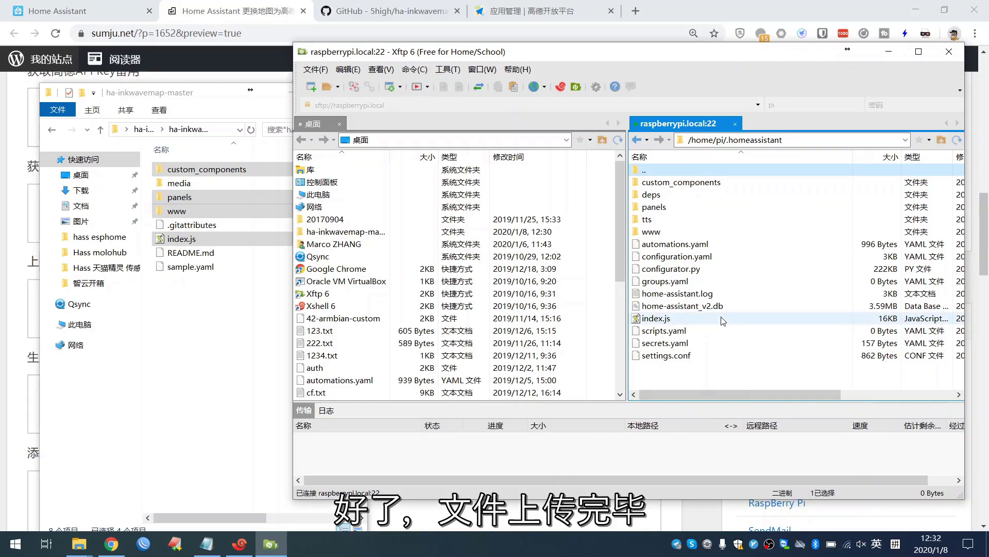
- Read the article's long-lived token step, then switch to the Home Assistant 墨澜地图 tab
left_click(10, 346)
scroll(165, 350, "down", 2)
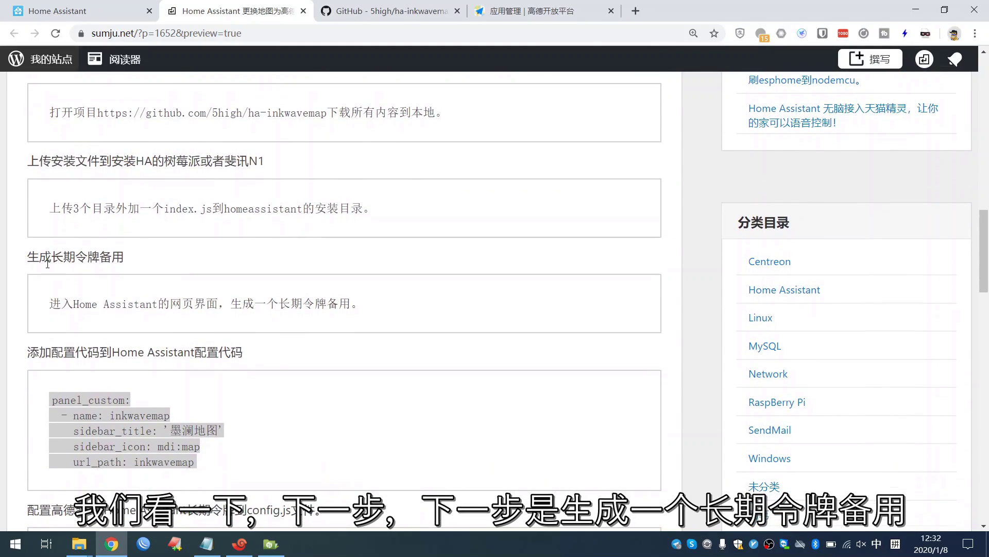
left_click_drag(50, 303, 375, 320)
left_click(375, 308)
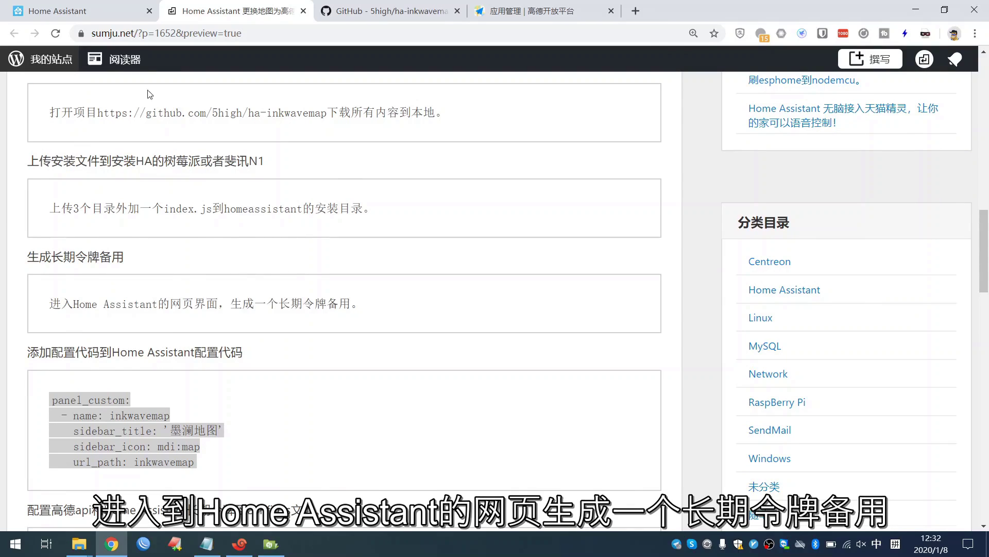
left_click(98, 11)
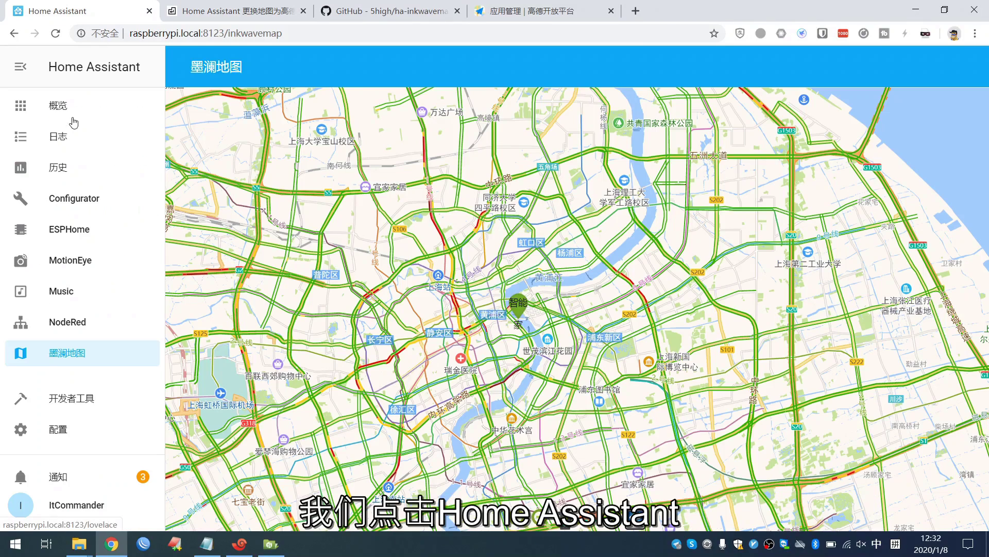
- On the profile page, create a long-lived access token named map
left_click(47, 513)
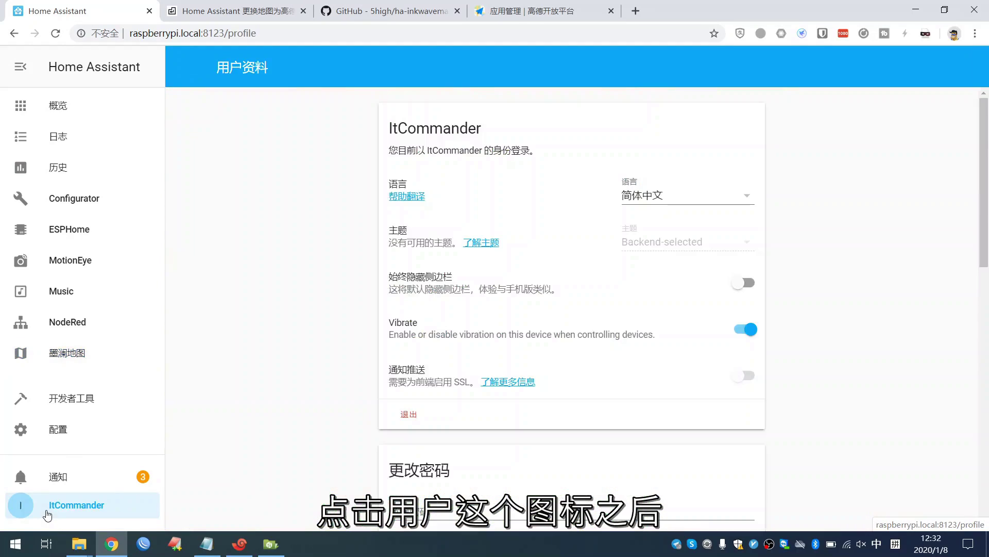
scroll(273, 365, "down", 5)
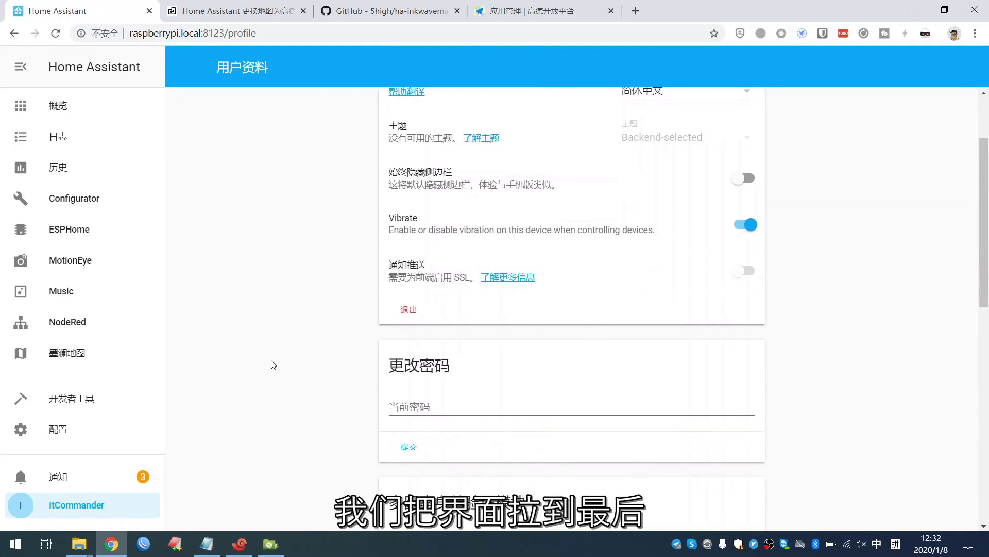
scroll(273, 365, "down", 8)
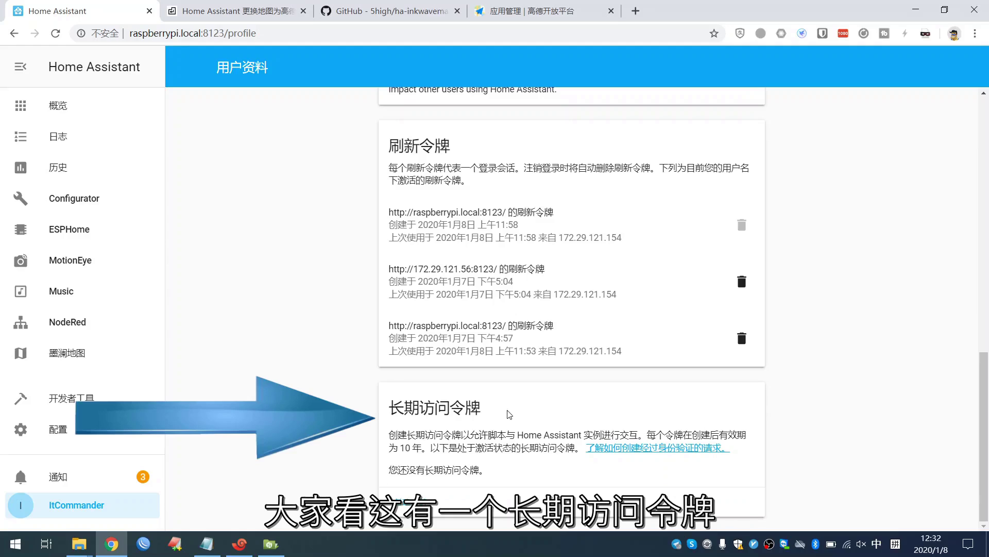
left_click(407, 502)
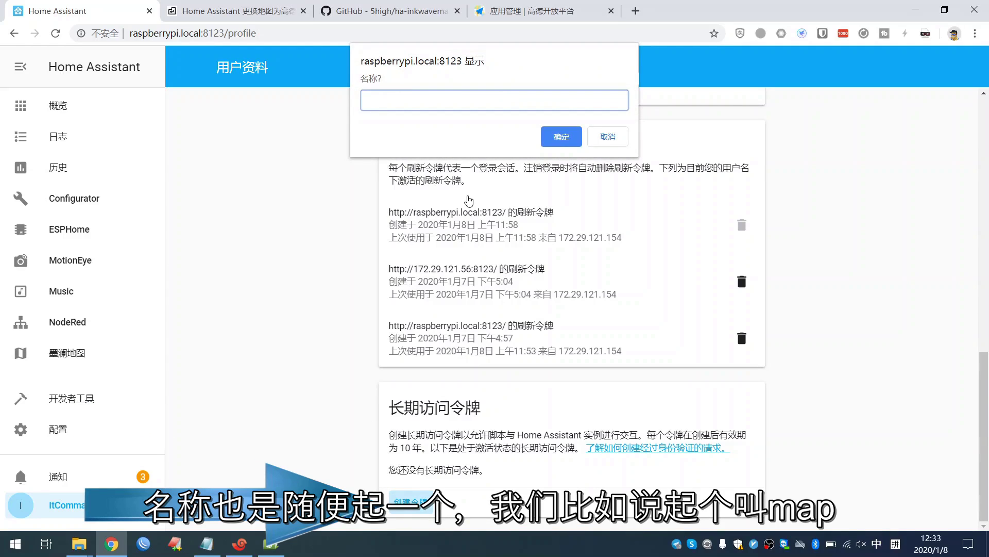
type("map")
key("Return")
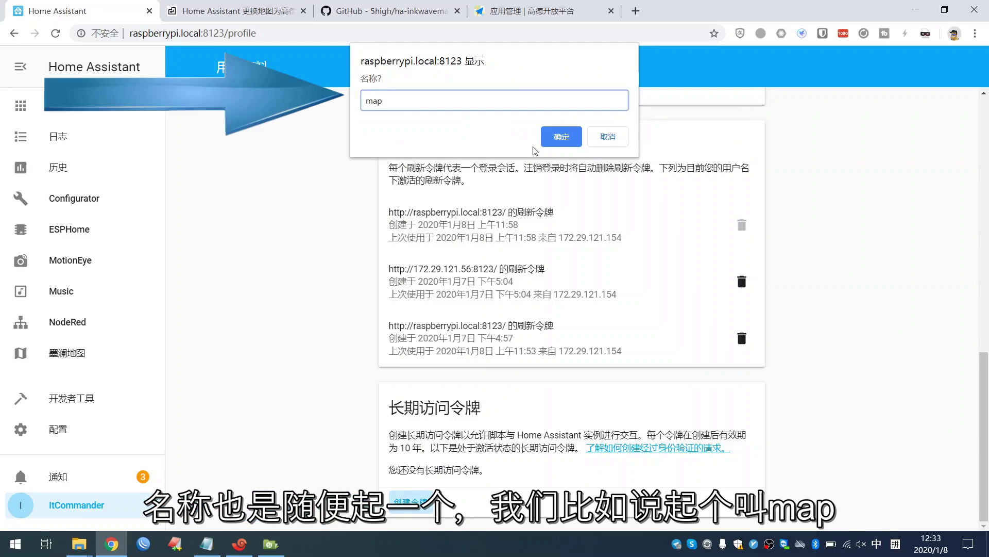
left_click(562, 137)
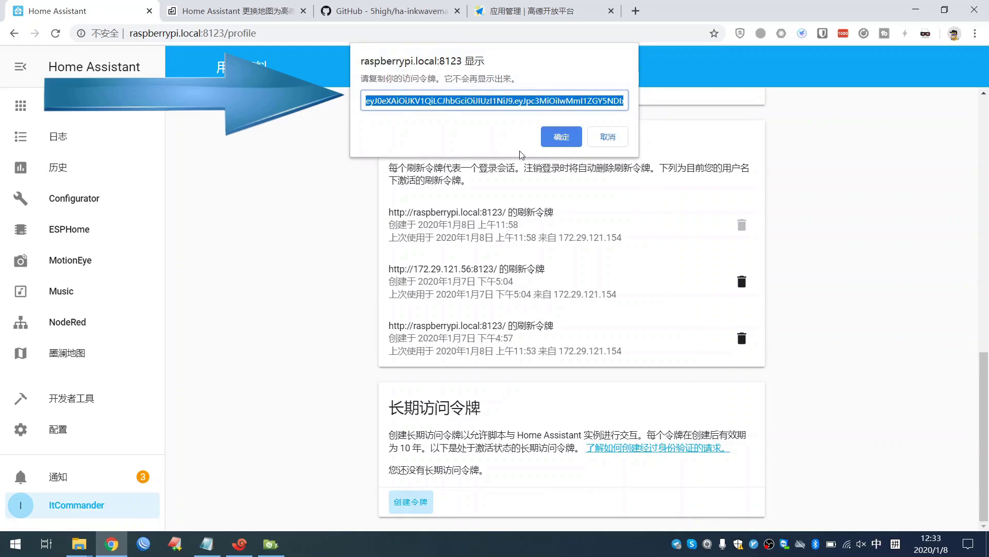
- Copy the new token into the Notepad notes, then dismiss its one-time display
right_click(466, 102)
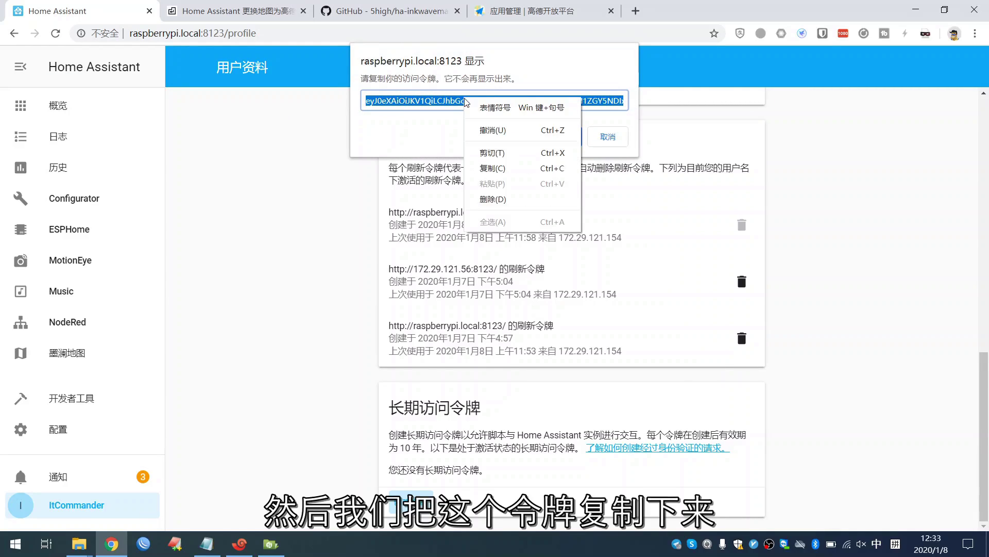
left_click(488, 168)
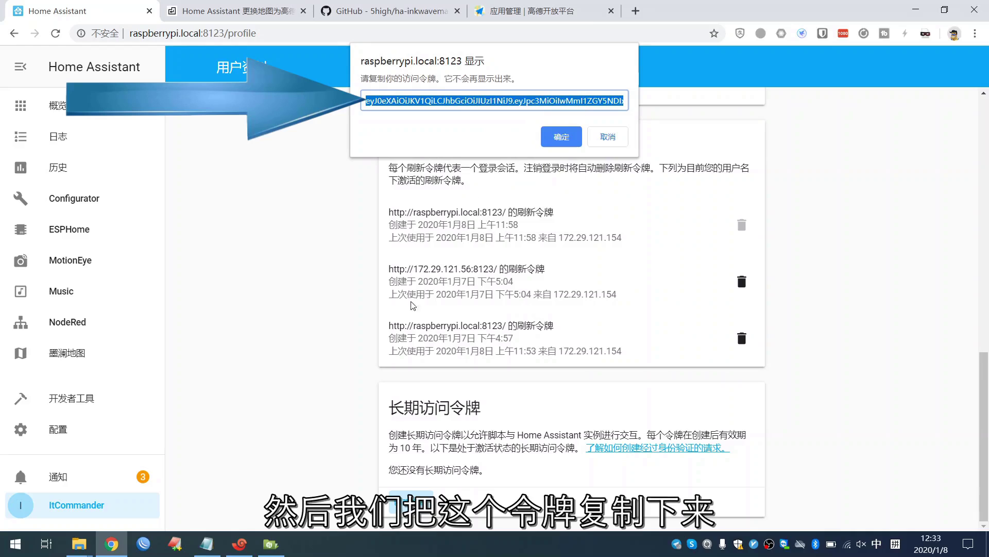
left_click(205, 547)
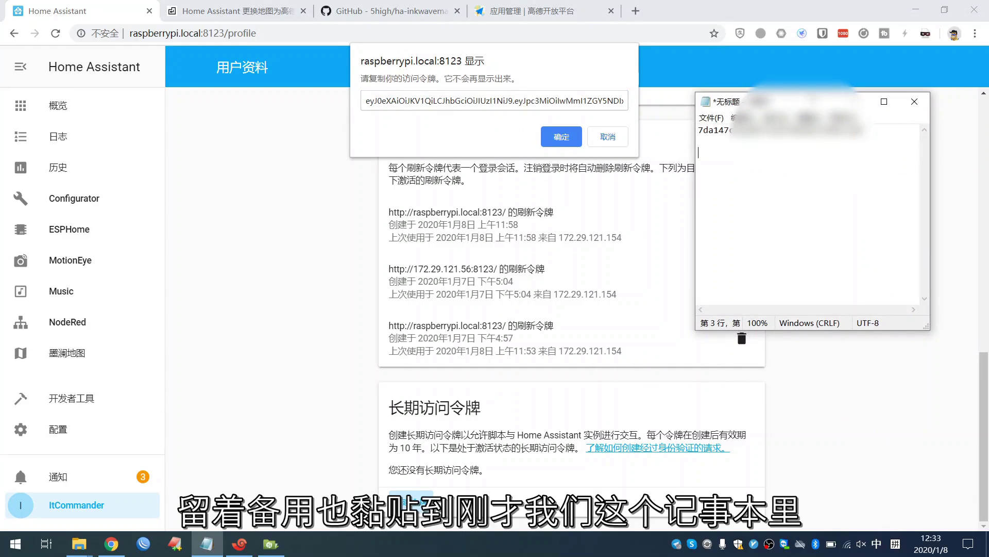
key("ctrl+v")
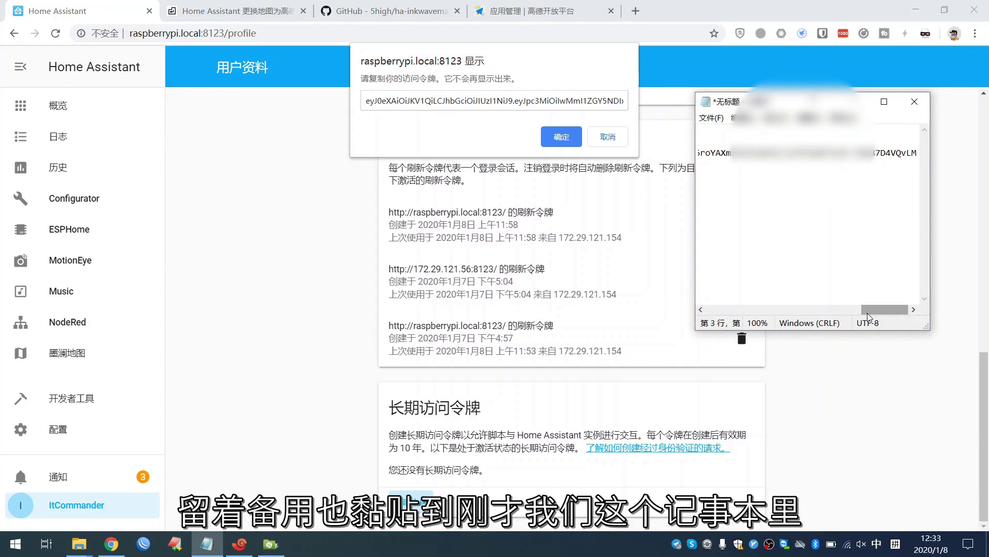
left_click_drag(867, 309, 701, 312)
left_click(720, 129)
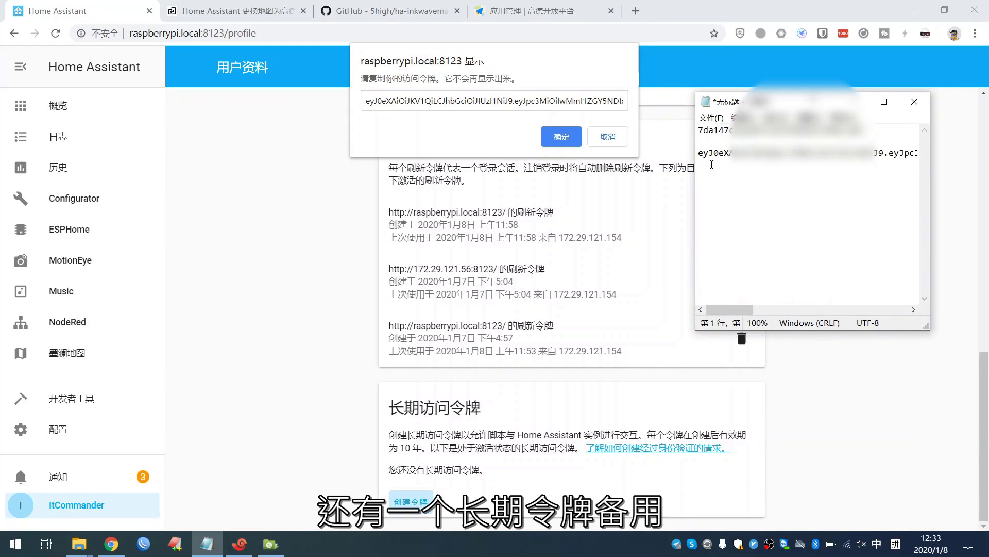
left_click(518, 134)
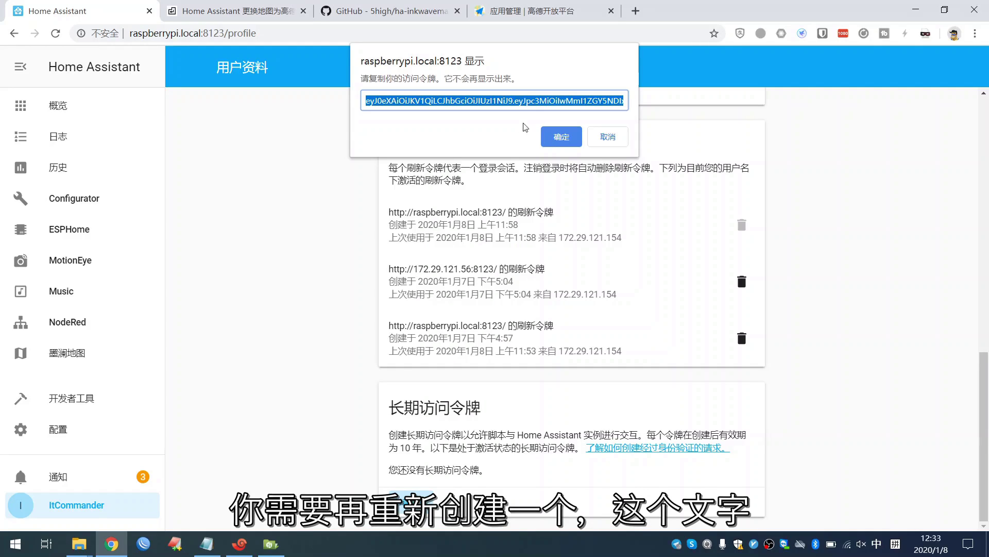
left_click(563, 133)
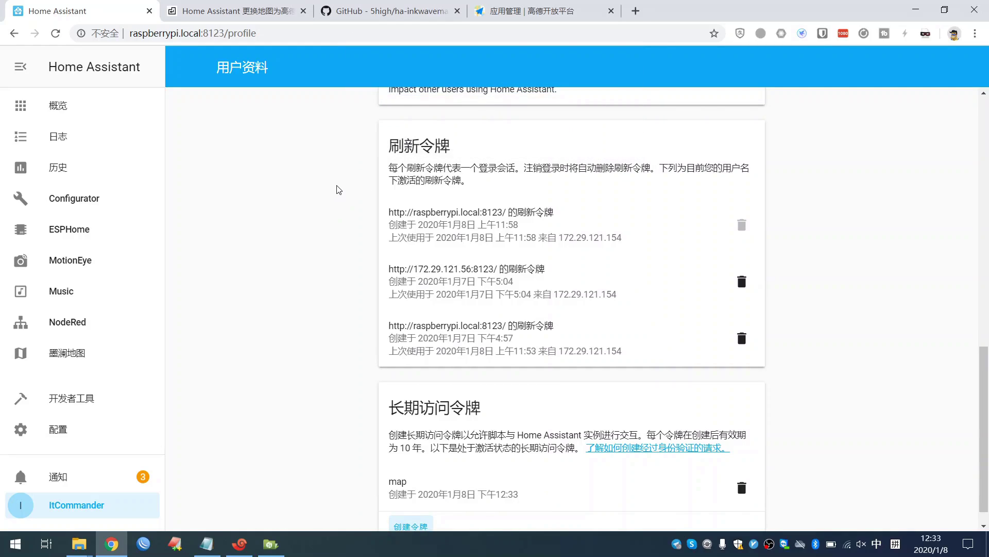
- Copy the article's panel_custom snippet and return to the Home Assistant profile page
left_click(248, 8)
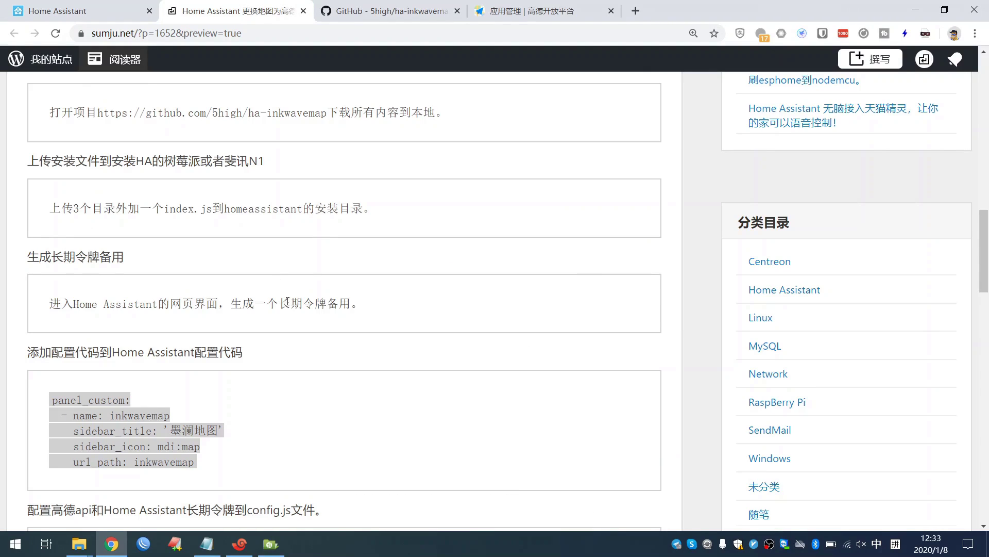
scroll(287, 301, "down", 3)
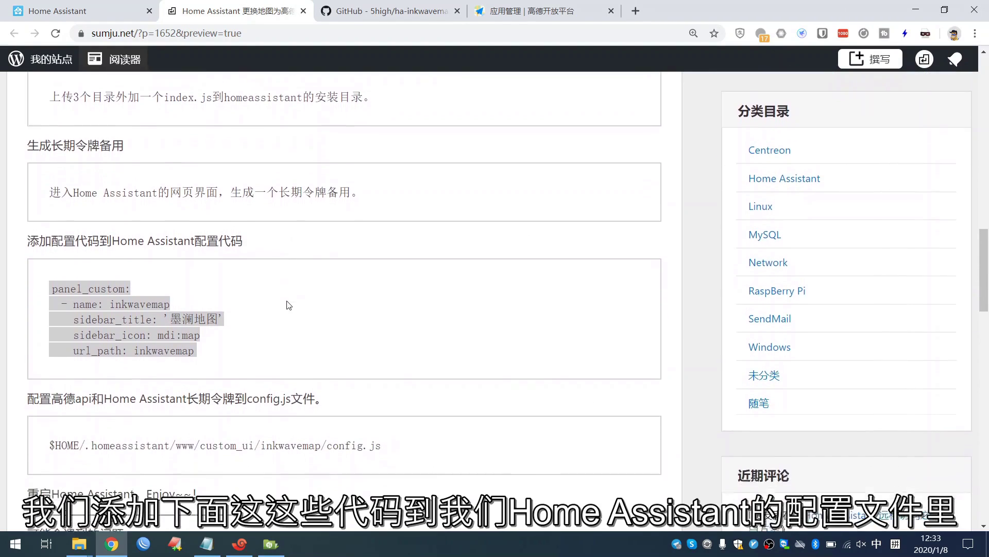
left_click_drag(201, 301, 52, 236)
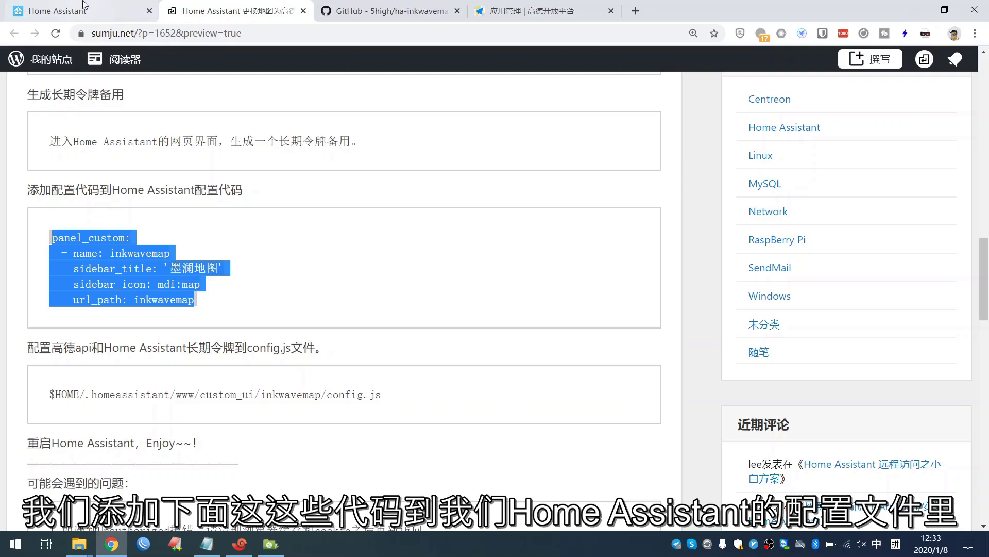
left_click(61, 11)
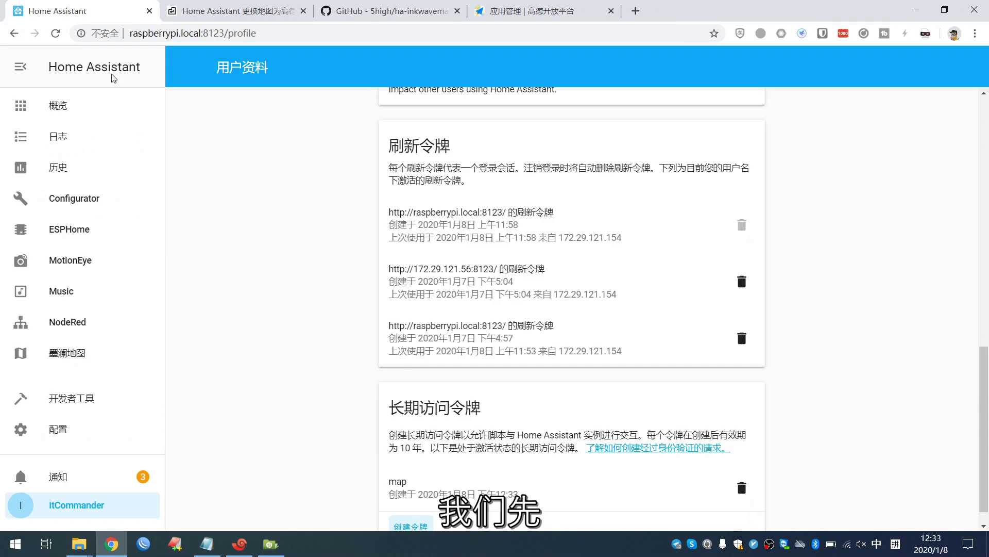
- In Configurator, save configuration.yaml ending with the inkwavemap panel_custom block, then return to the article
left_click(112, 204)
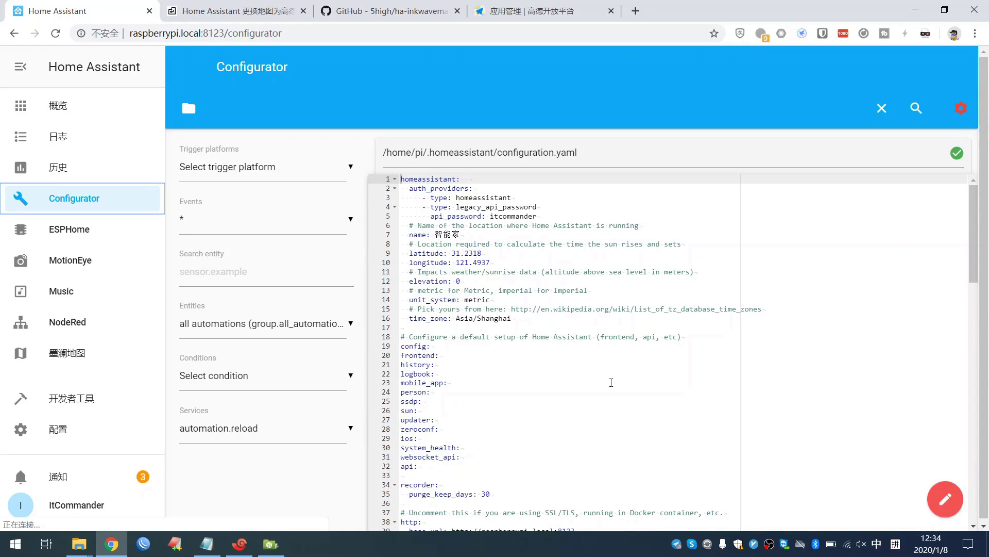
scroll(611, 382, "down", 3)
scroll(611, 382, "down", 15)
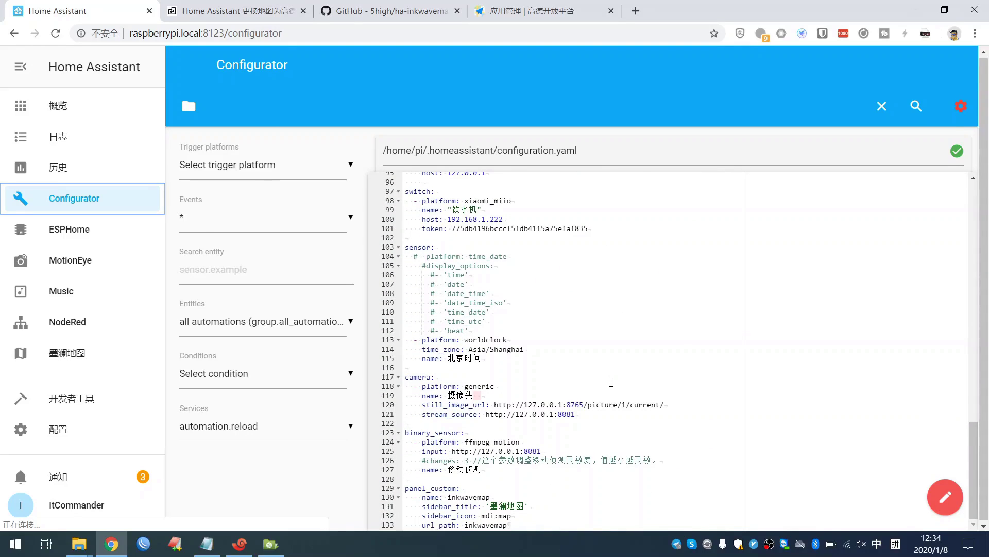
left_click_drag(567, 525, 405, 487)
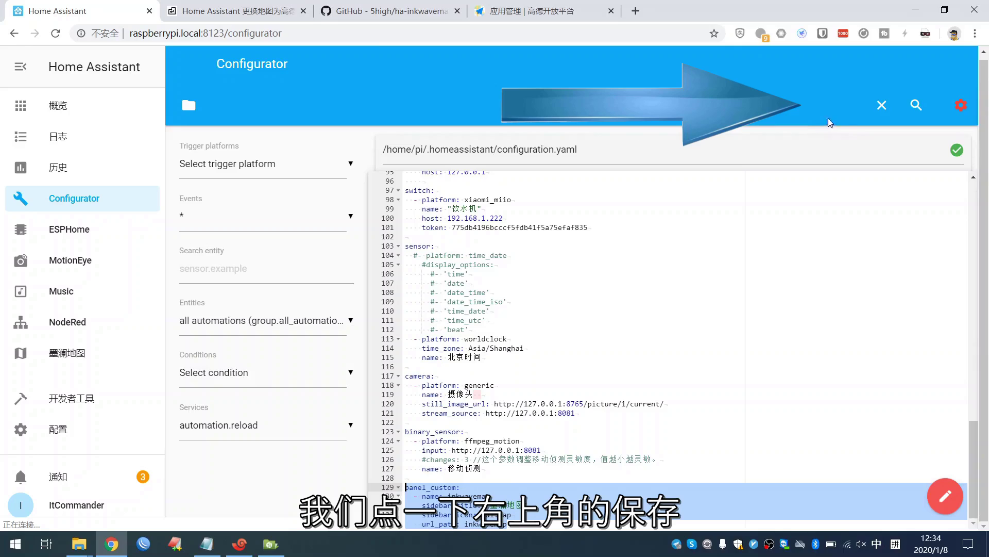
left_click(851, 113)
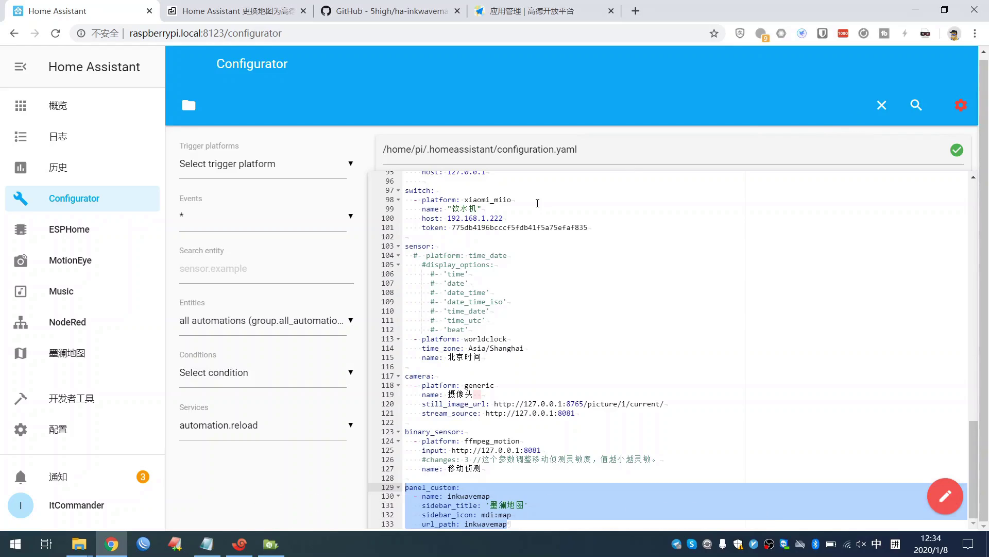
left_click(237, 10)
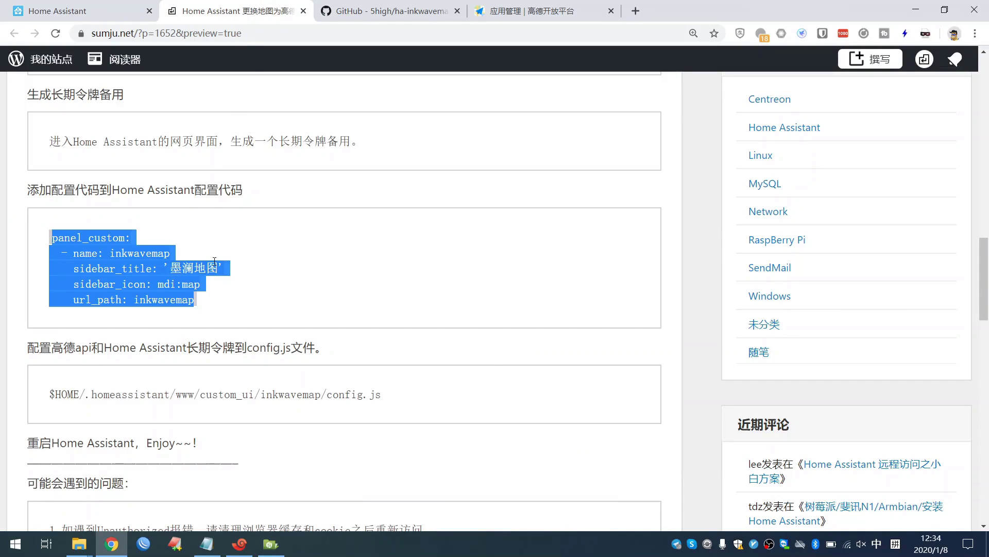
- Scroll the article to the config.js path section, then return to Configurator
scroll(131, 350, "down", 1)
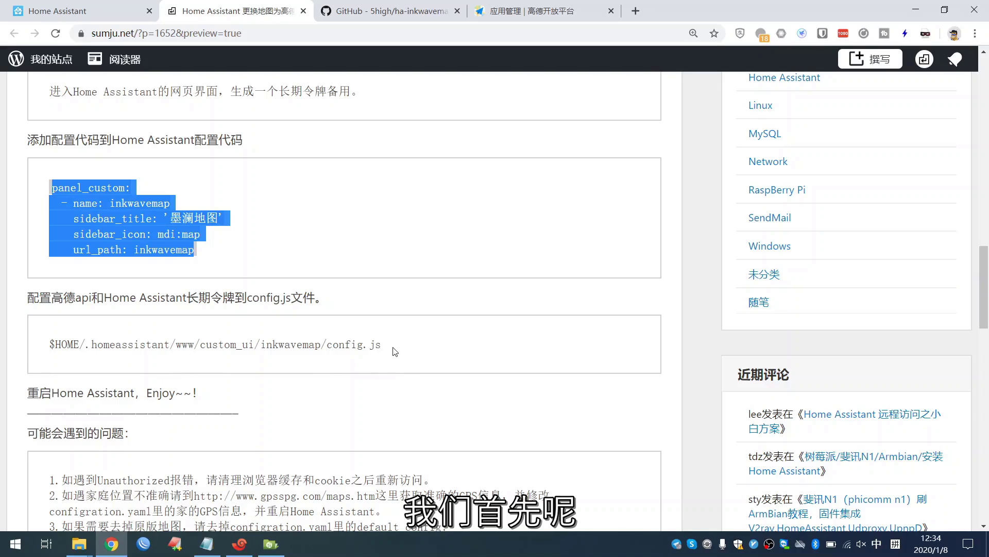
left_click(74, 14)
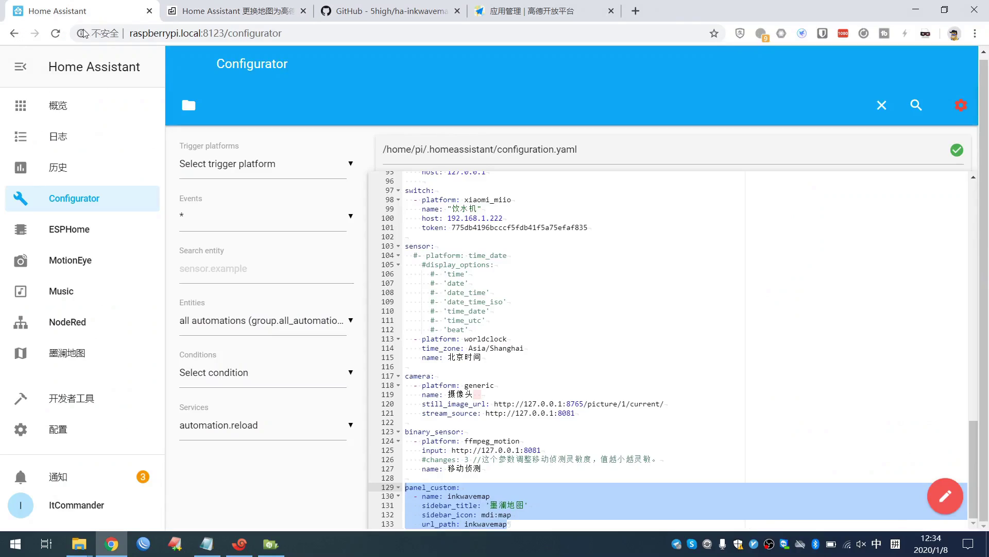
- Open www/custom_ui/inkwavemap/config.js in Configurator, showing the empty GaodeMapKey and LongTimeToken settings
left_click(189, 108)
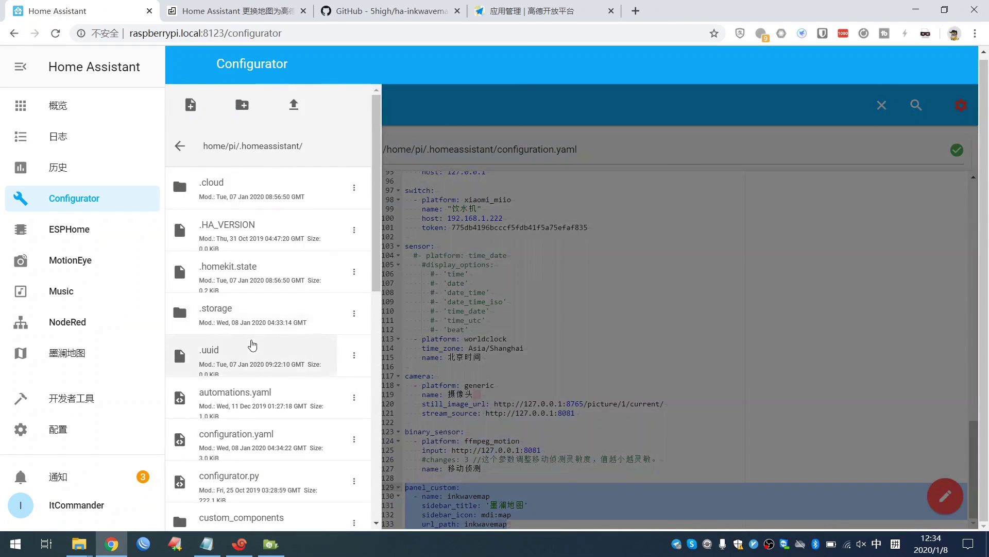
scroll(254, 342, "down", 3)
scroll(252, 344, "down", 7)
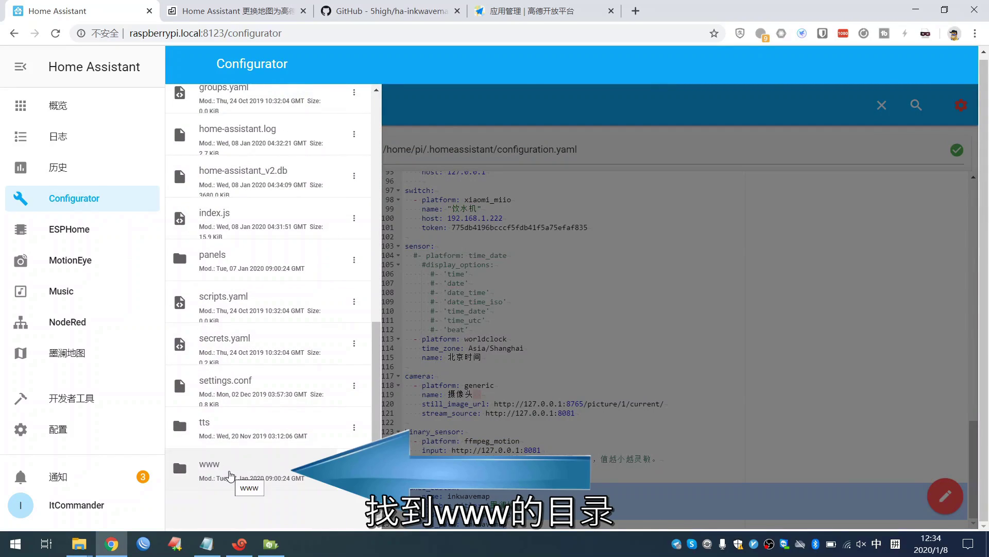
left_click(231, 475)
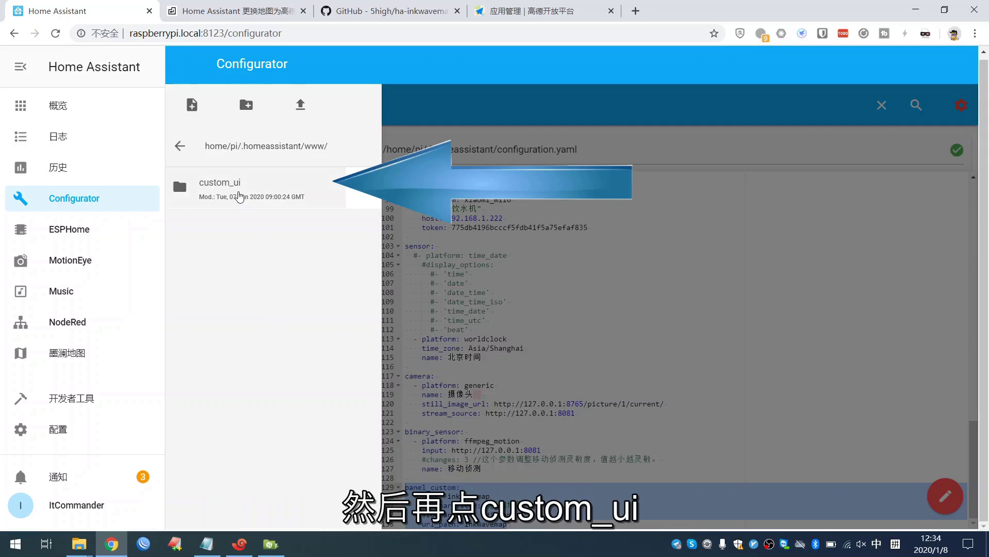
left_click(239, 195)
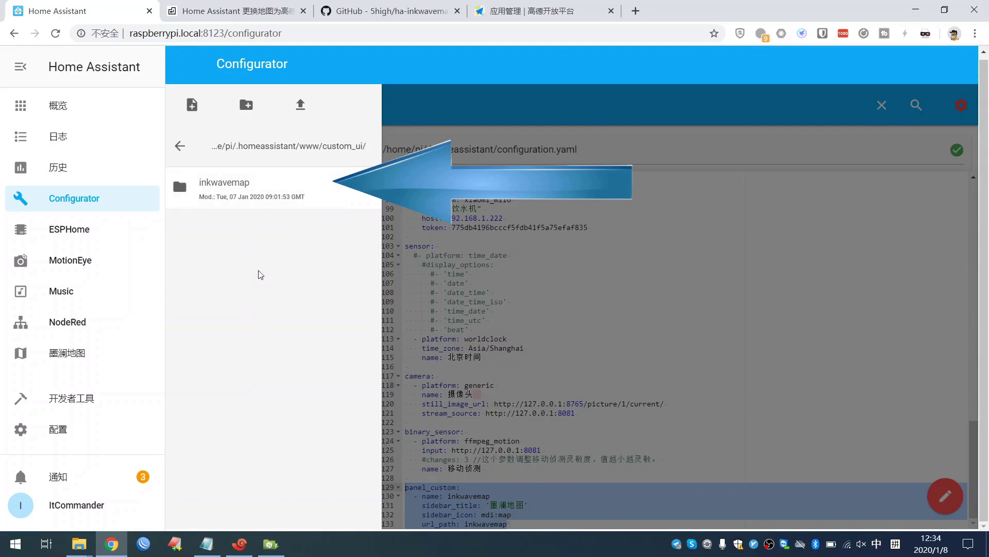
left_click(238, 195)
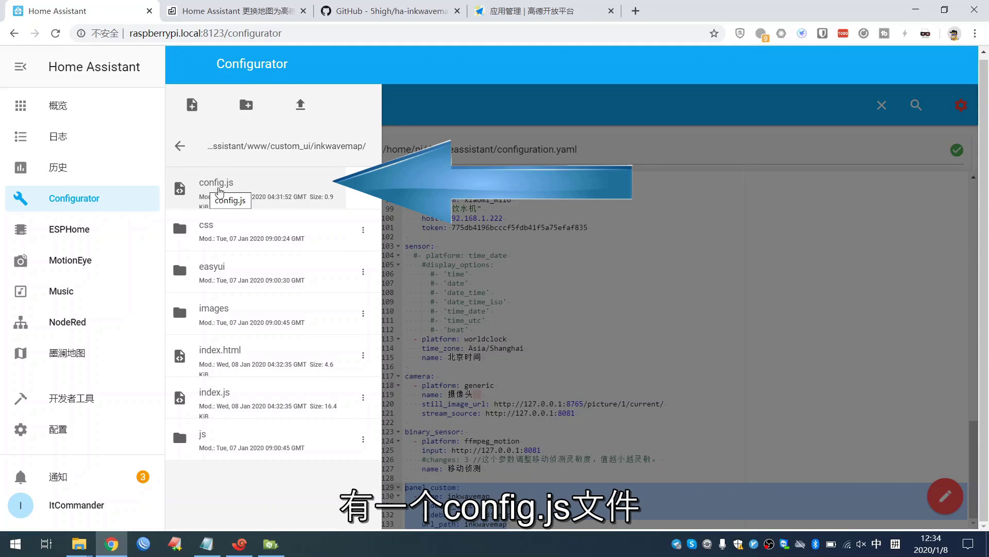
left_click(268, 189)
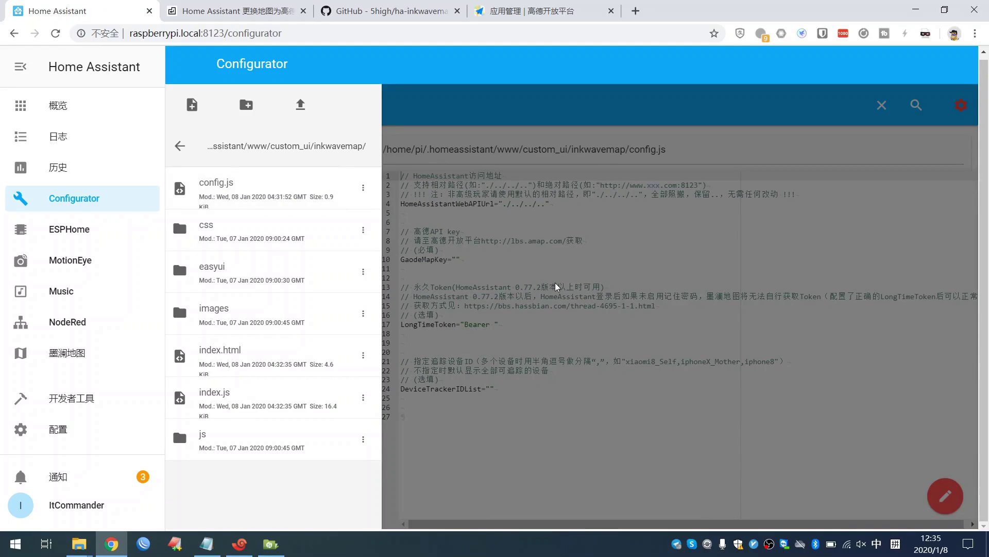
- Copy the Gaode API key from Notepad and paste it between the GaodeMapKey quotes in config.js
left_click(464, 258)
left_click(464, 258)
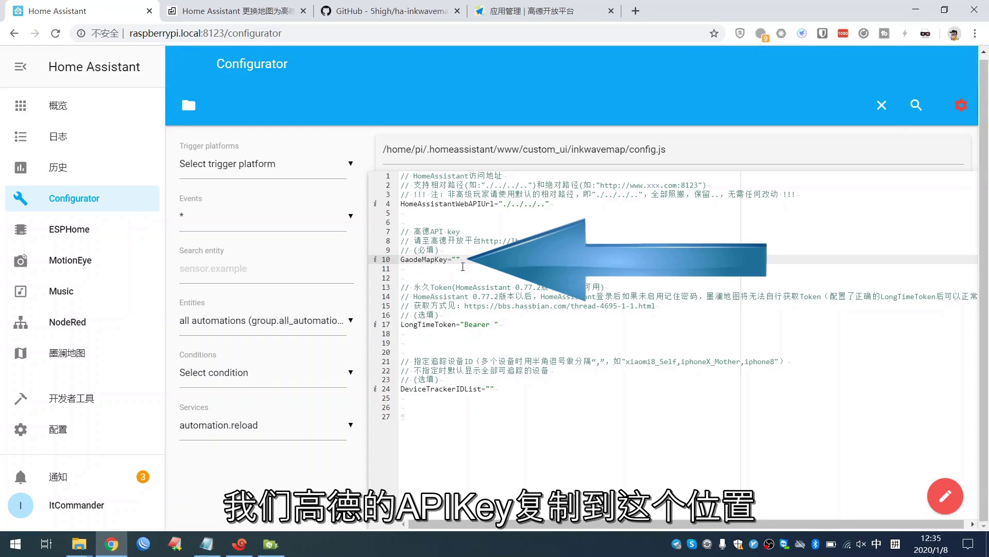
left_click(206, 543)
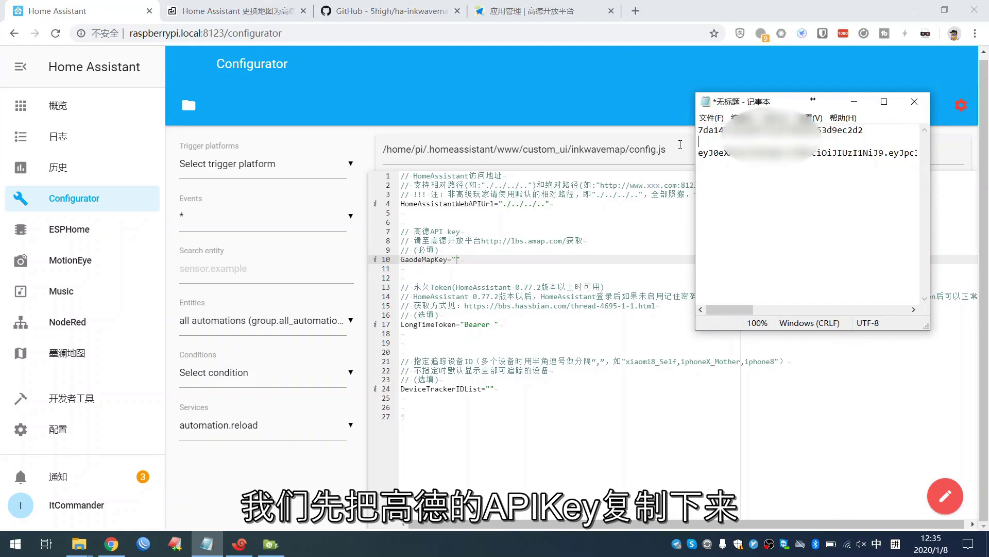
left_click_drag(881, 130, 683, 130)
right_click(710, 128)
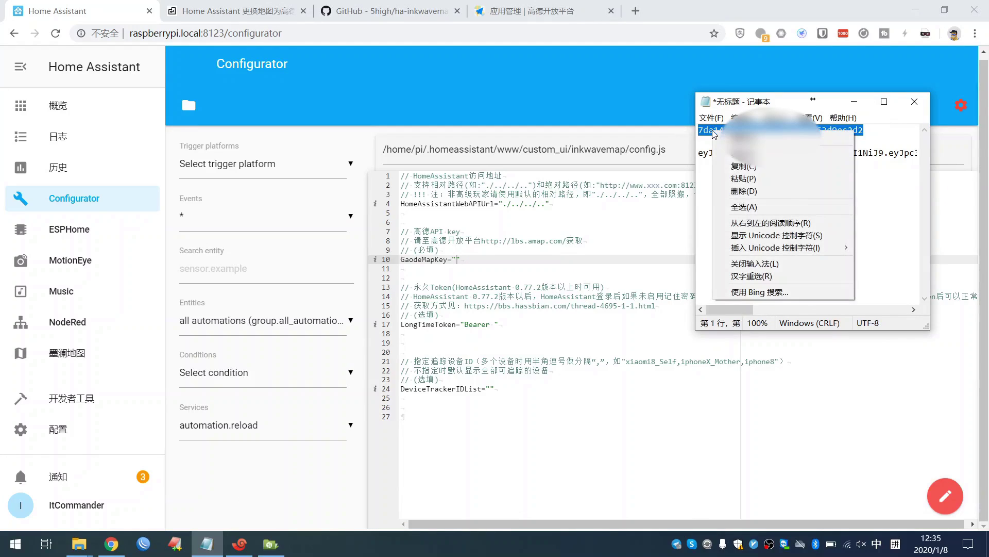
left_click(732, 159)
left_click(467, 264)
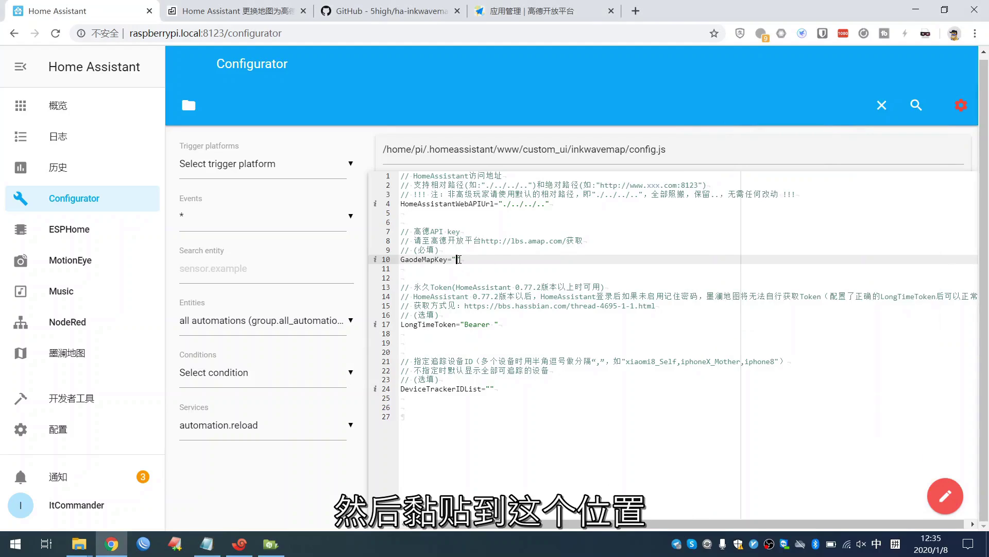
key("ctrl+v")
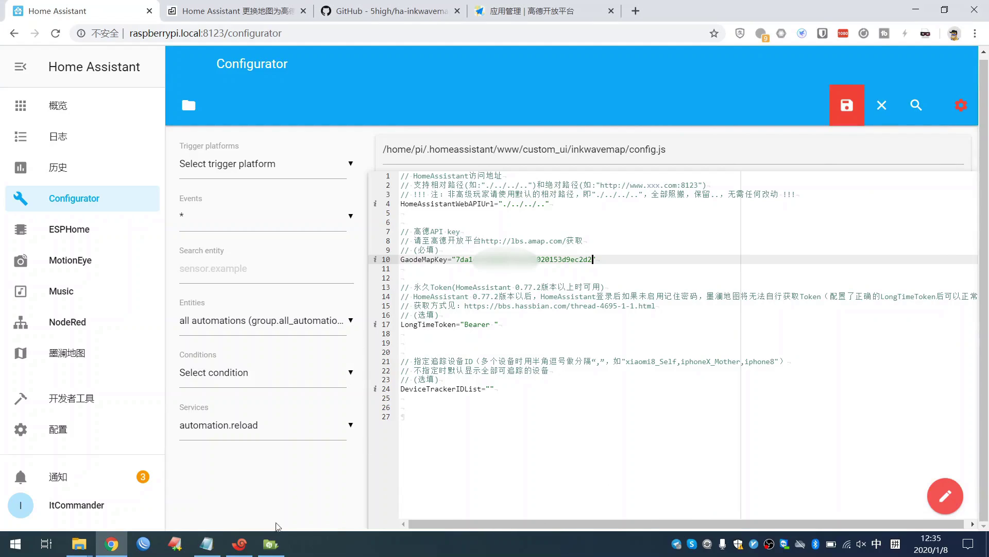
left_click(206, 544)
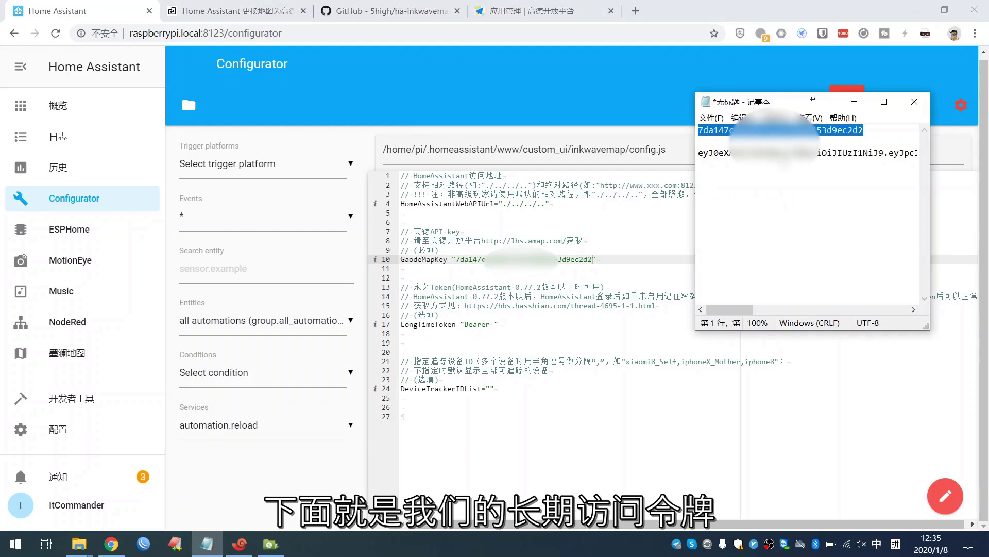
- Copy the long-lived token from Notepad and paste it after 'Bearer ' in the LongTimeToken line
left_click_drag(724, 310, 908, 289)
left_click_drag(917, 151, 715, 171)
right_click(726, 153)
left_click(747, 181)
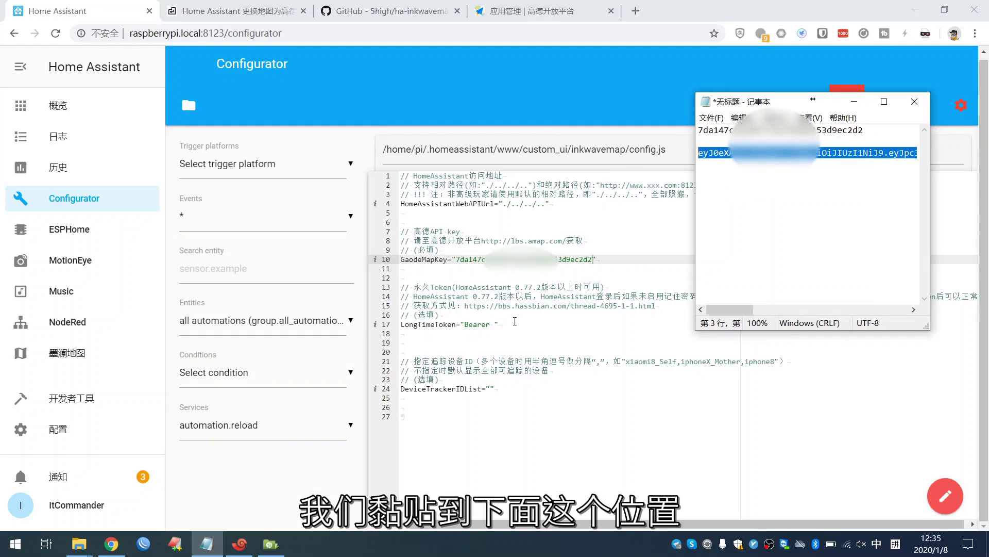
left_click(495, 325)
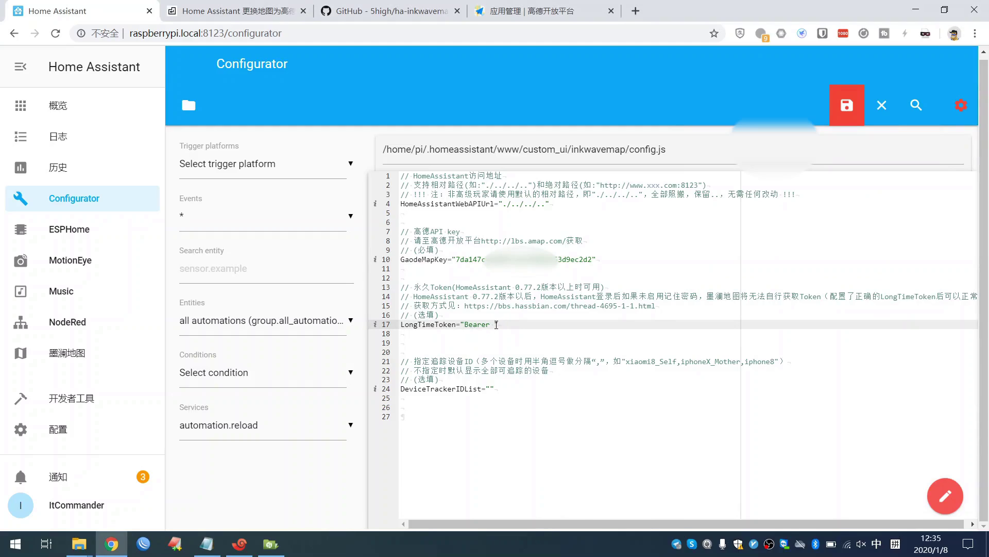
left_click_drag(496, 325, 466, 324)
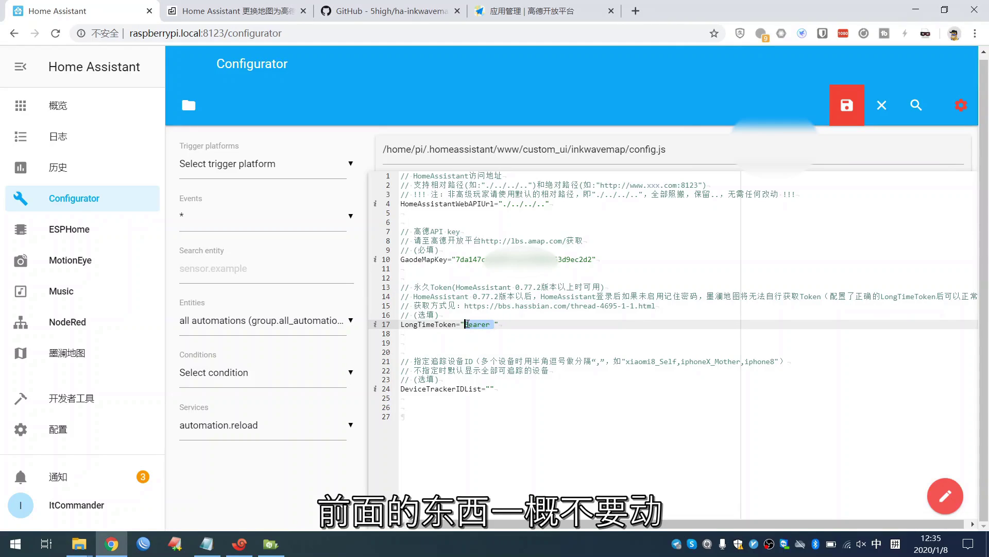
left_click(496, 324)
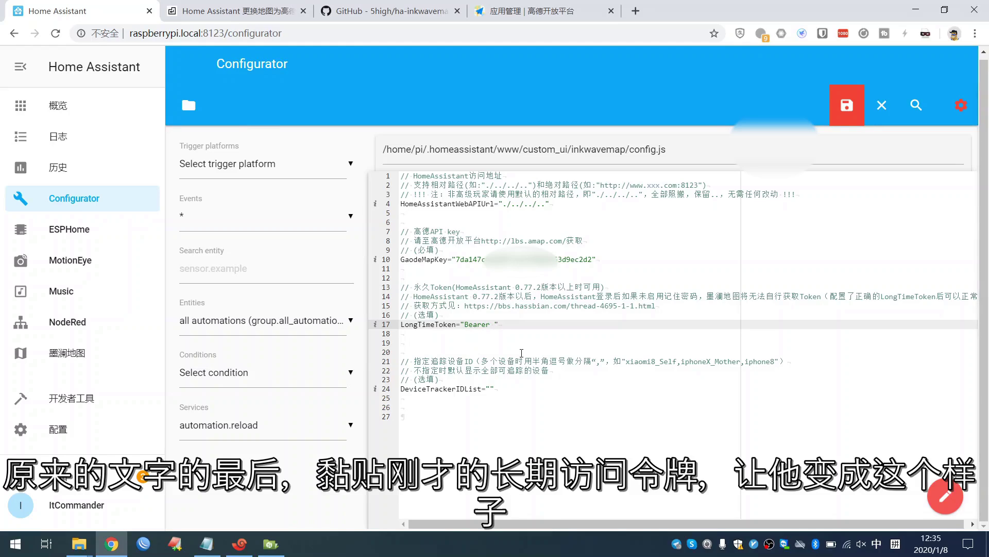
key("ctrl+v")
- Check the pasted token and the DeviceTrackerIDList line, then save config.js
scroll(441, 434, "left", 15)
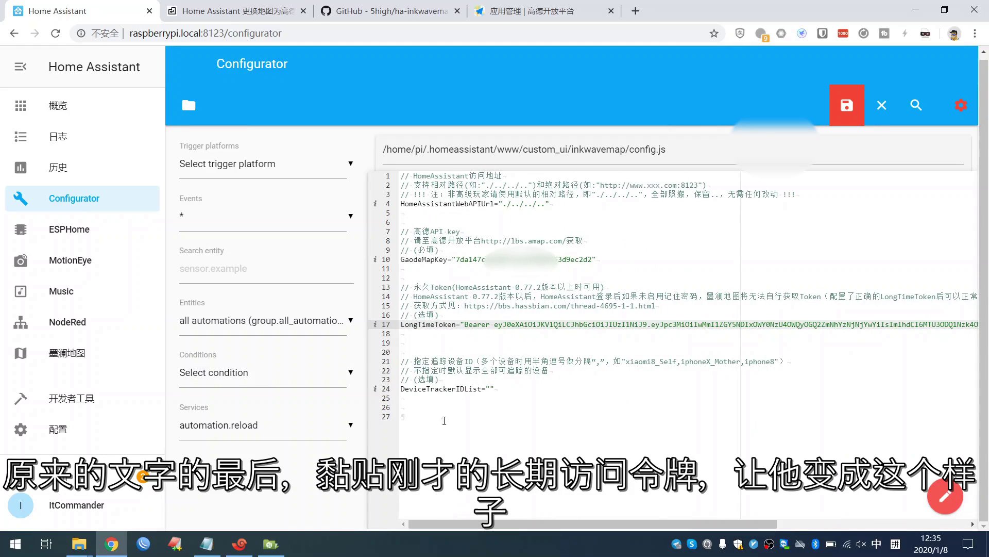
left_click_drag(457, 323, 533, 325)
left_click(515, 338)
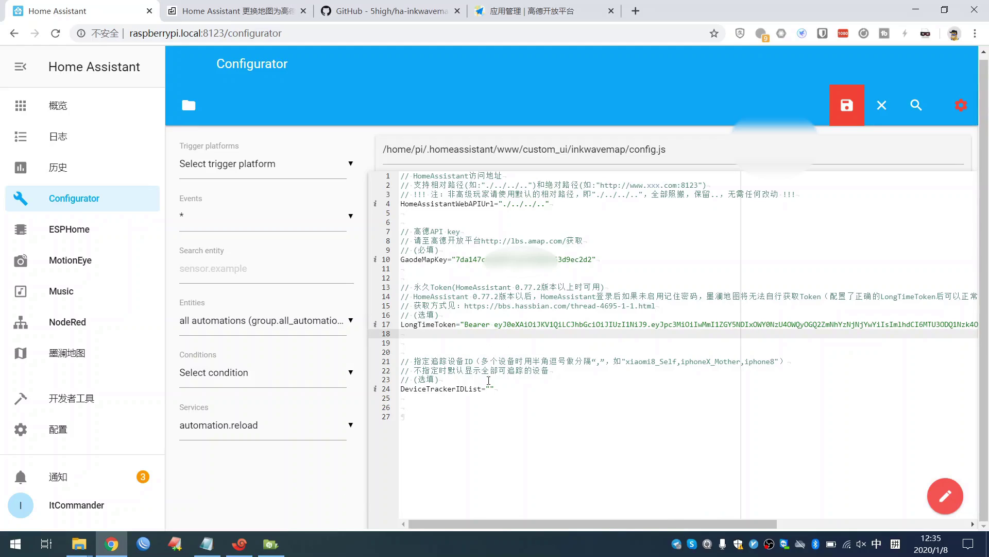
left_click_drag(494, 389, 401, 389)
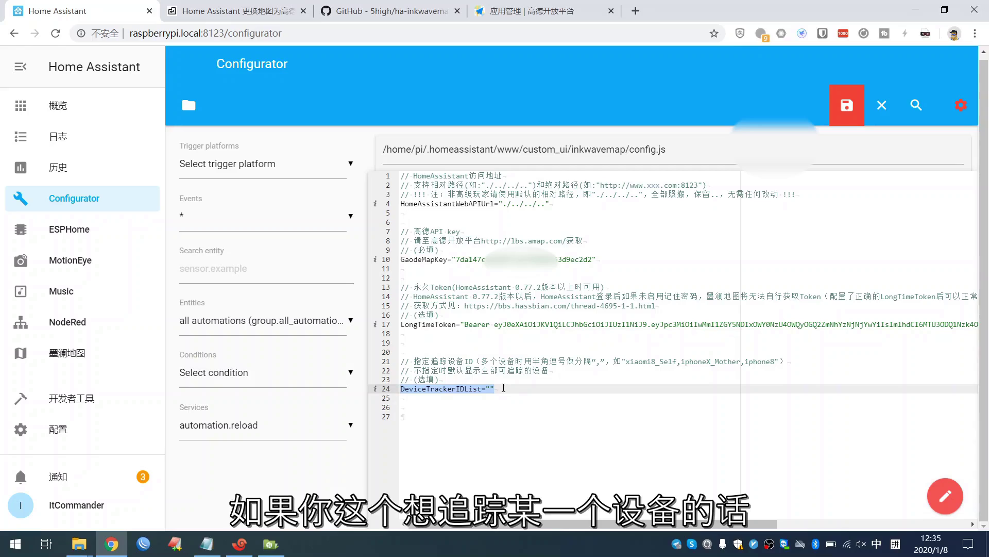
left_click(504, 388)
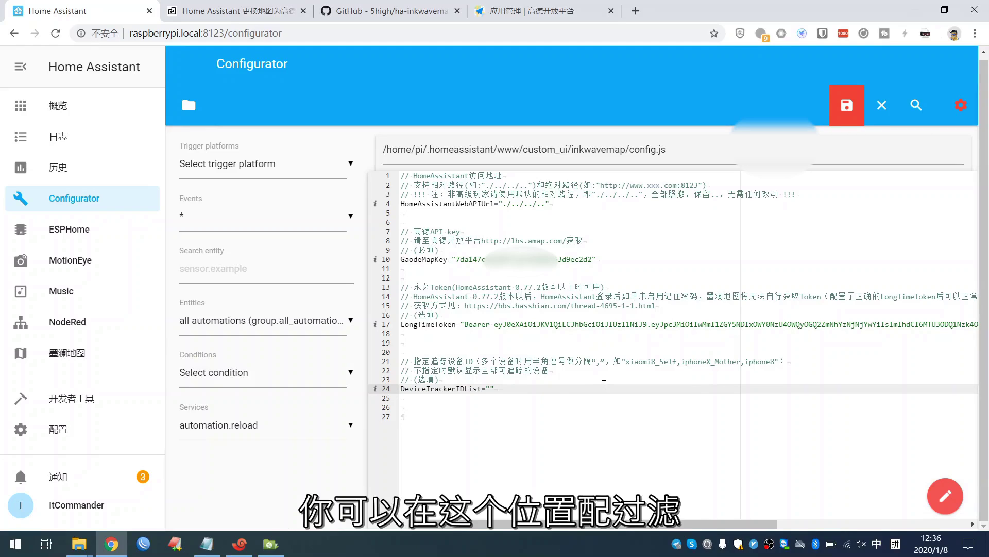
left_click(845, 106)
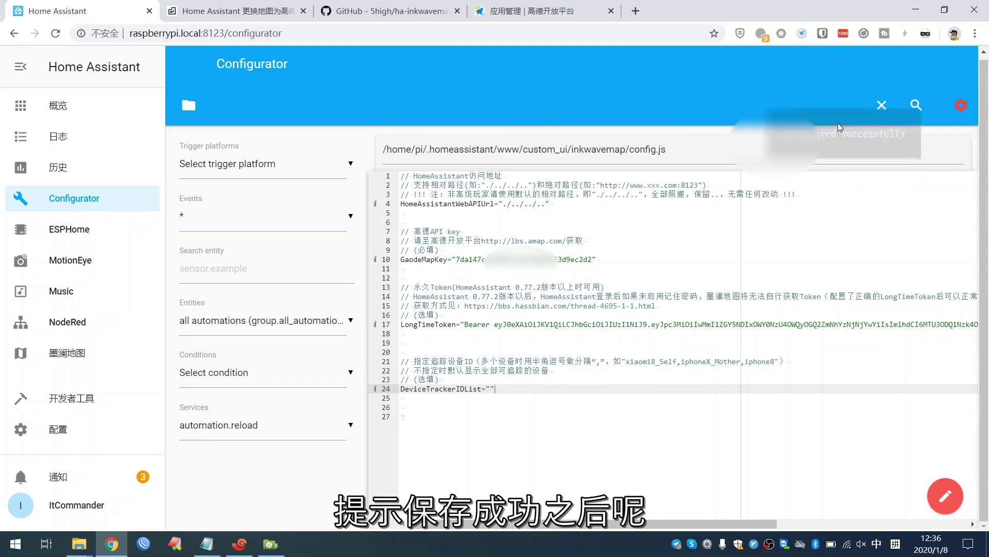
left_click(253, 11)
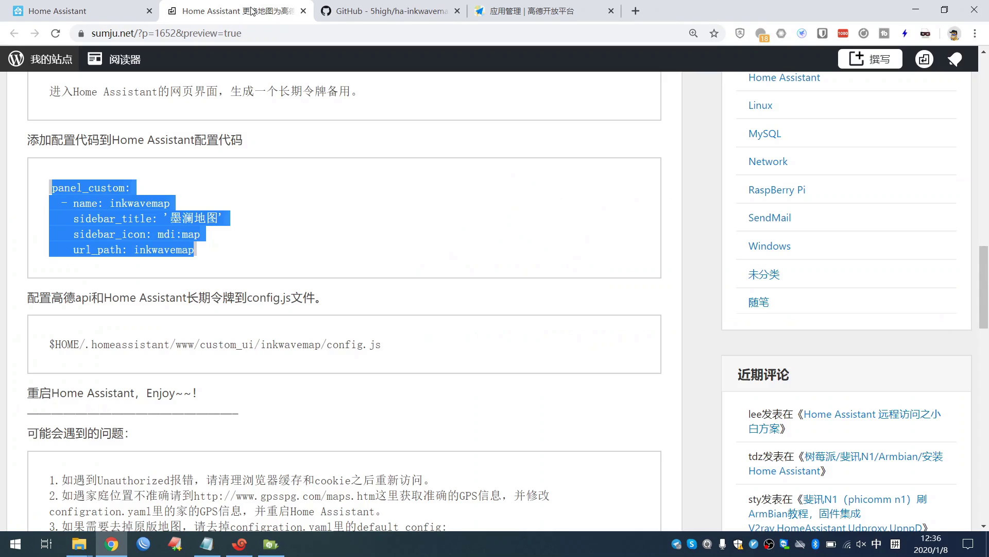
- Scroll the article to the '重启Home Assistant，Enjoy~~！' restart step and highlight it
scroll(260, 338, "down", 1)
scroll(260, 339, "down", 1)
left_click_drag(206, 341, 30, 338)
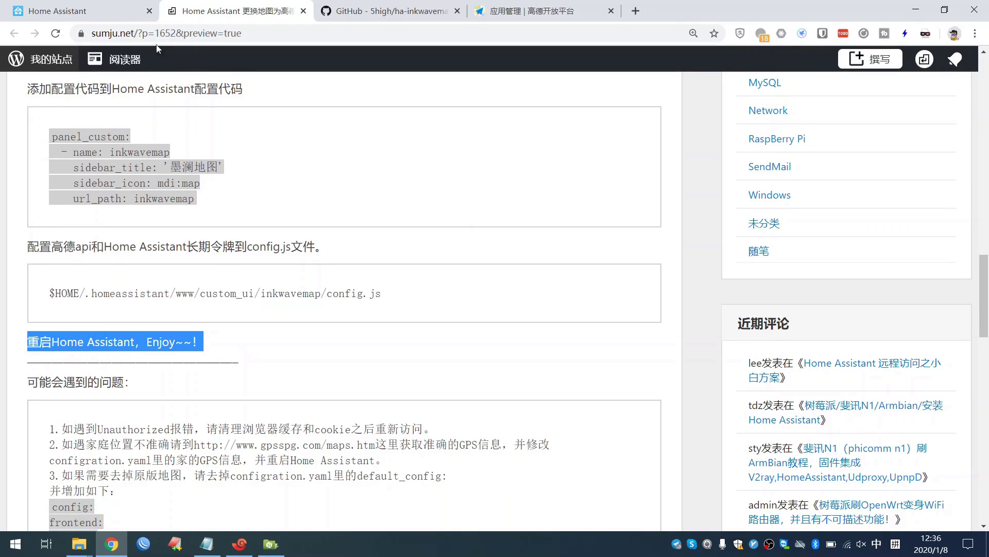
left_click(117, 18)
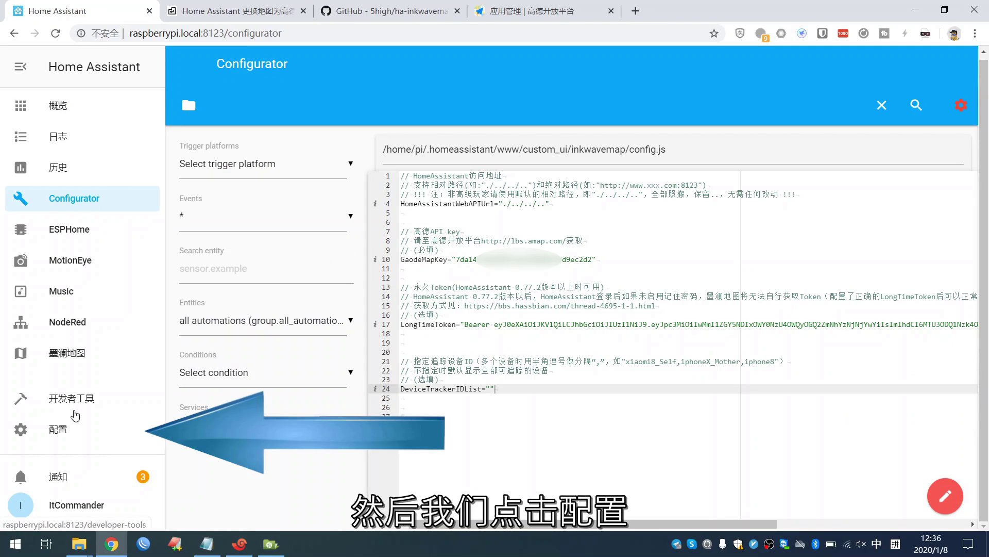
- Restart Home Assistant from 配置 > 服务器控制 > 重新启动, then go to the 智能家 overview
left_click(71, 436)
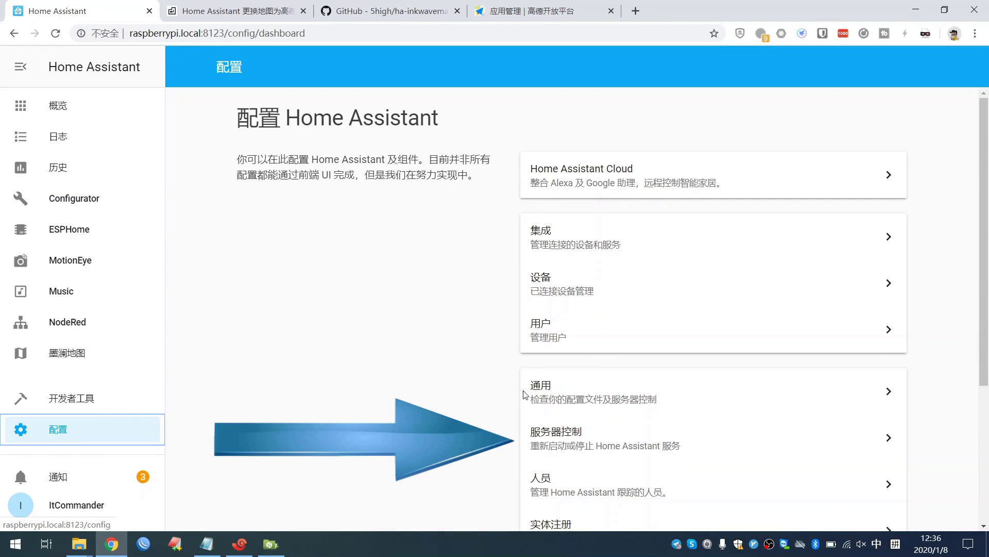
left_click(559, 439)
left_click(557, 233)
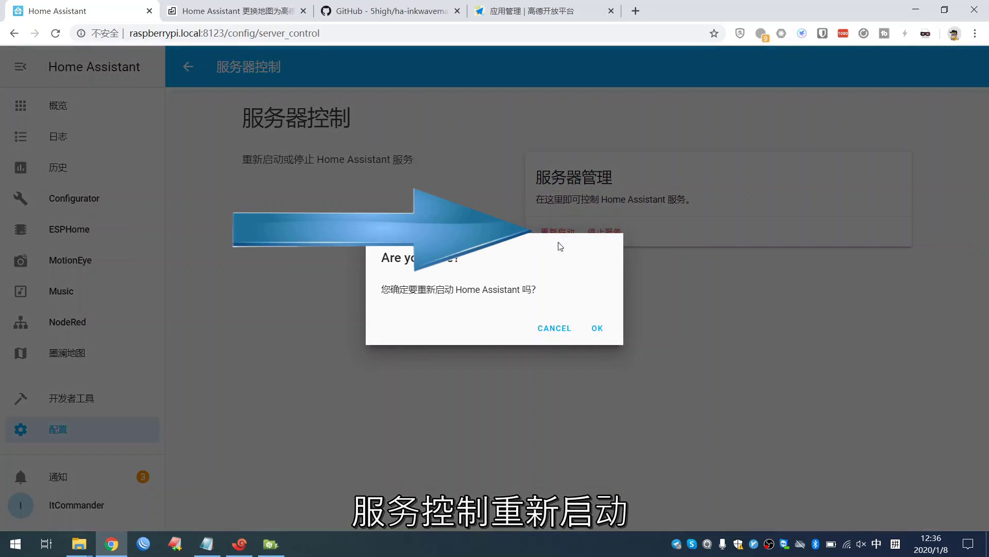
left_click(604, 333)
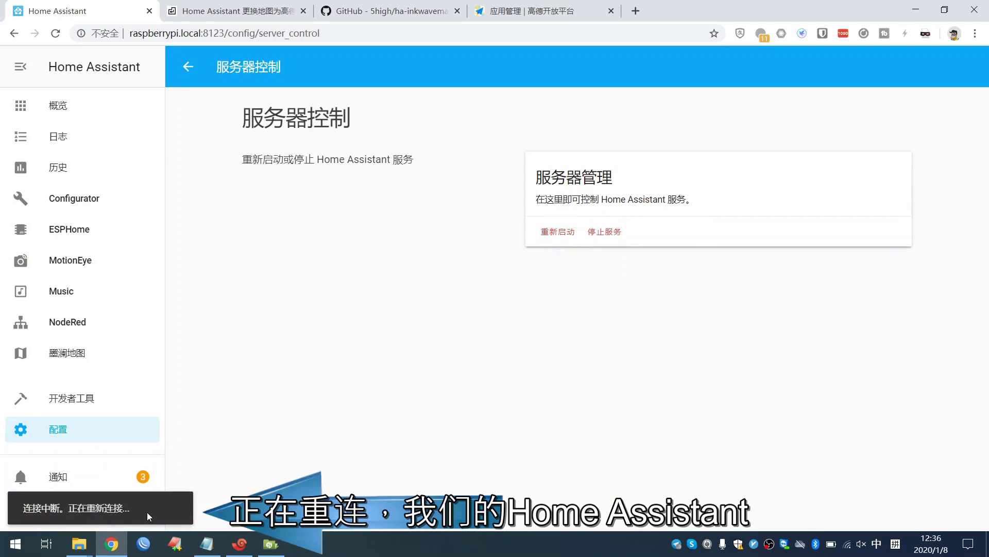
left_click(92, 113)
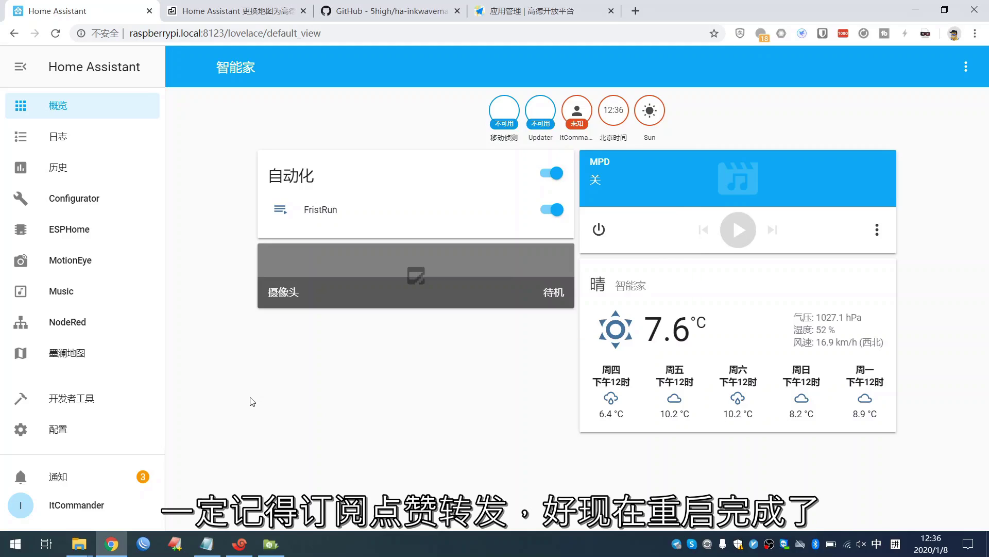
- View the Gaode traffic map around home in 墨澜地图, then scroll the article to its troubleshooting list
left_click(83, 358)
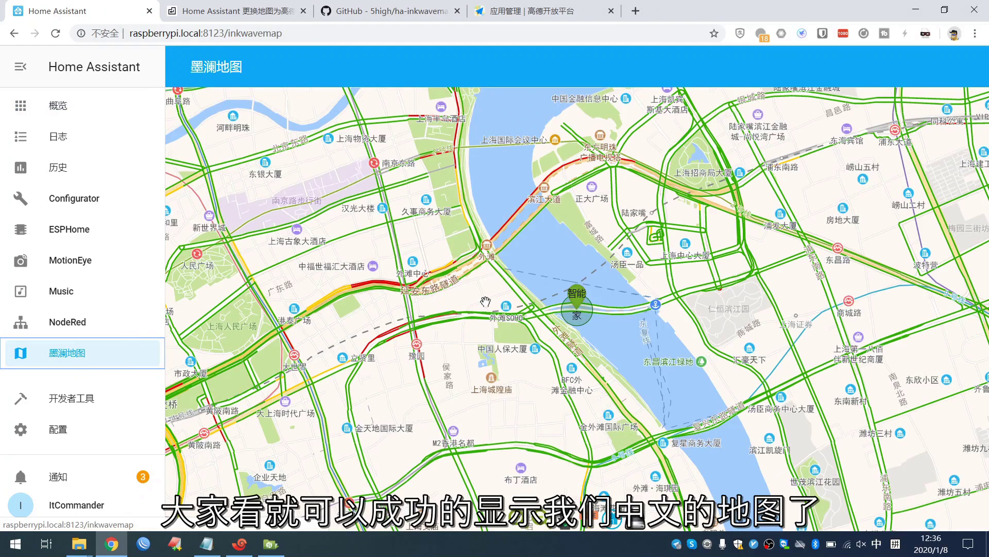
scroll(485, 301, "down", 4)
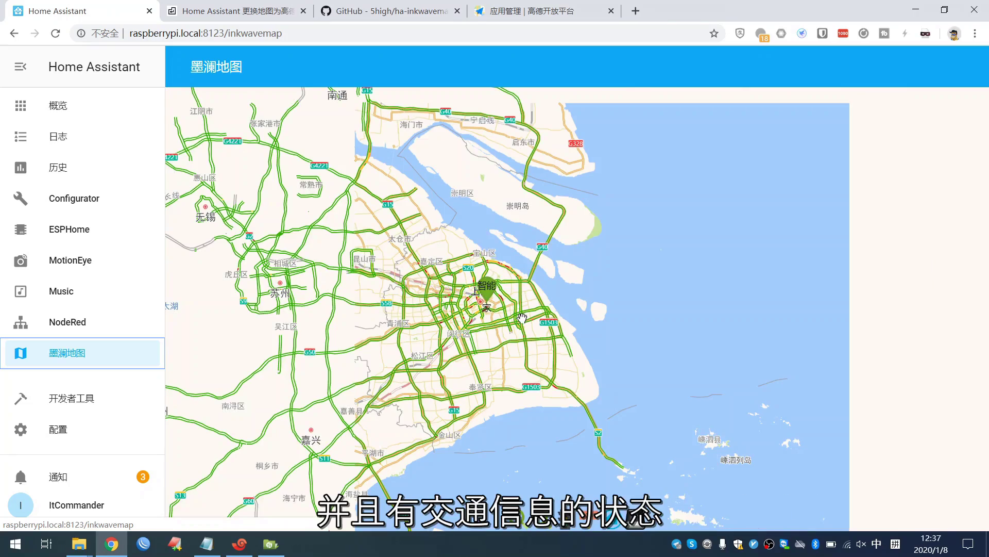
scroll(522, 317, "up", 5)
left_click_drag(428, 298, 619, 334)
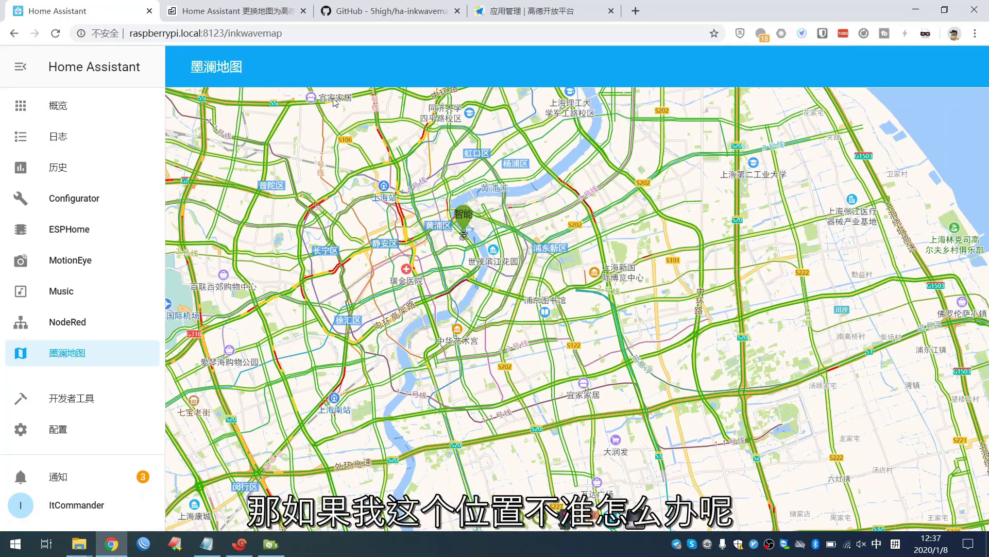
left_click(222, 11)
scroll(223, 312, "down", 4)
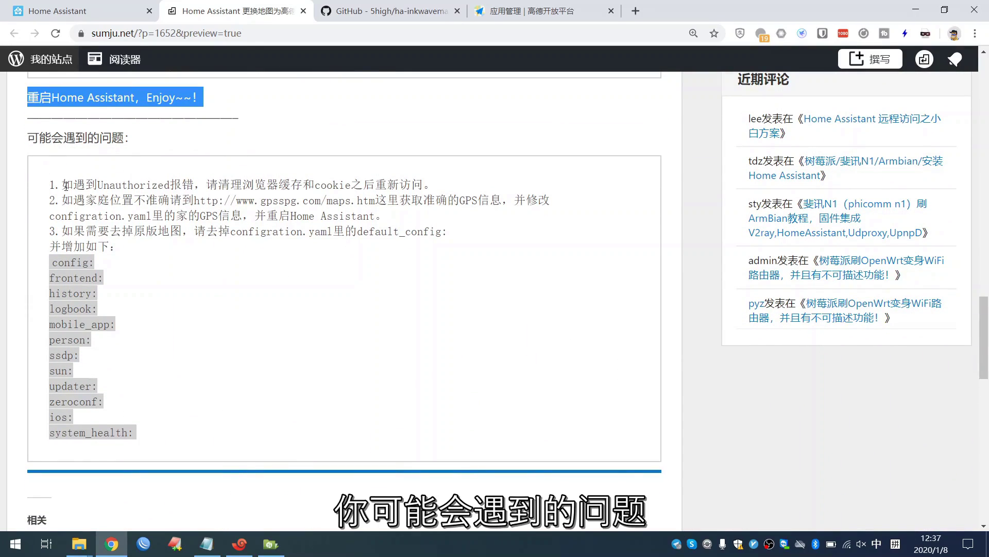
- Read the Unauthorized and inaccurate-home-location tips, then open the gpsspg.com maps address in a new tab
left_click_drag(62, 185, 173, 182)
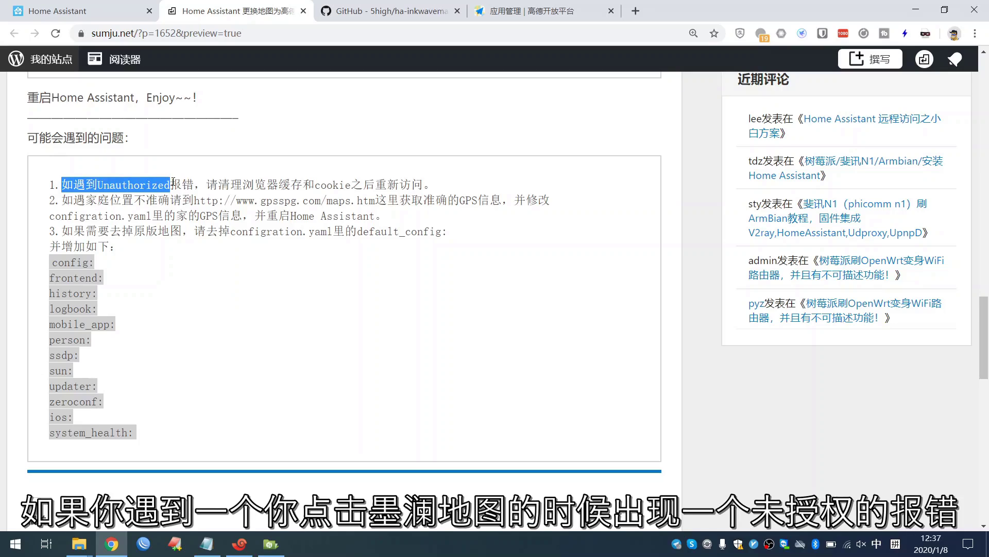
left_click(99, 179)
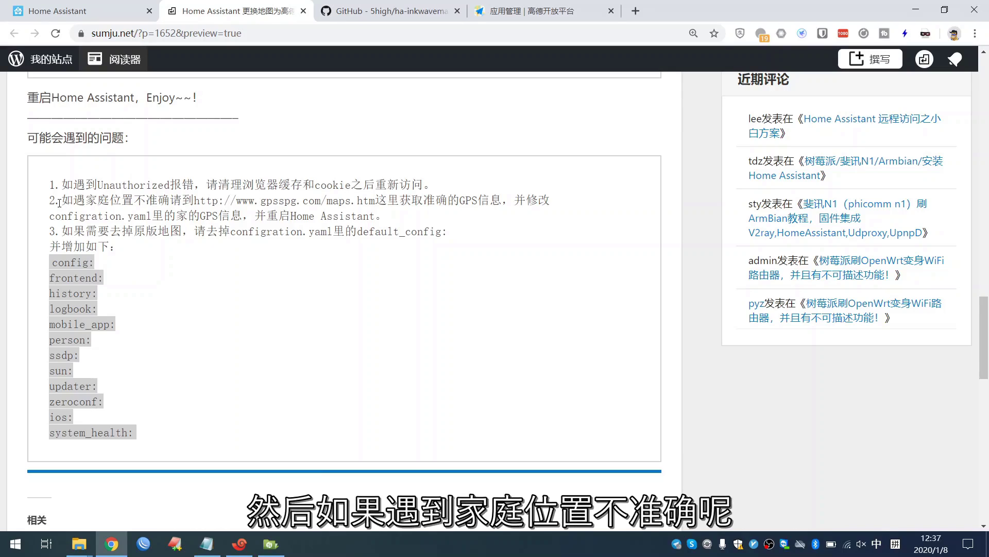
left_click_drag(62, 201, 192, 200)
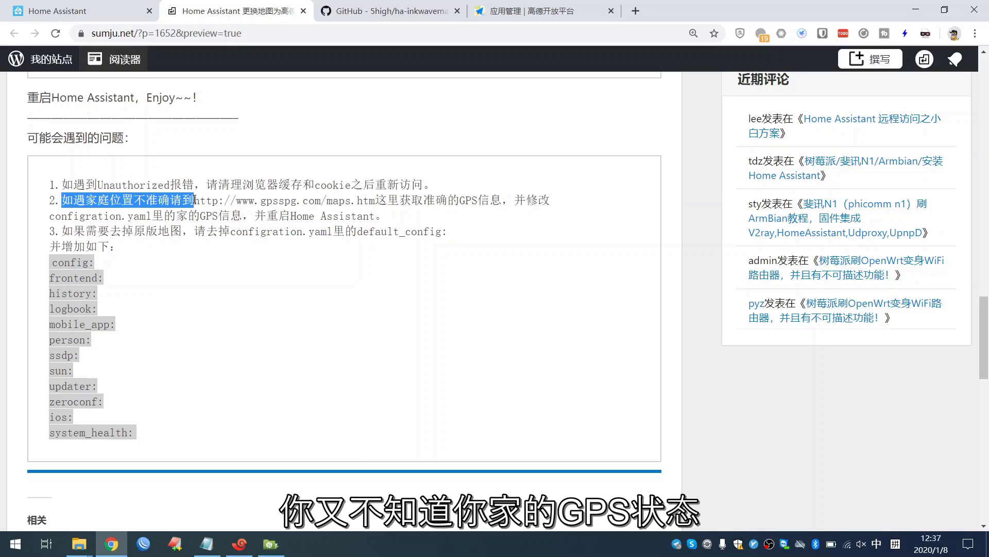
left_click(194, 200)
left_click_drag(194, 200, 378, 201)
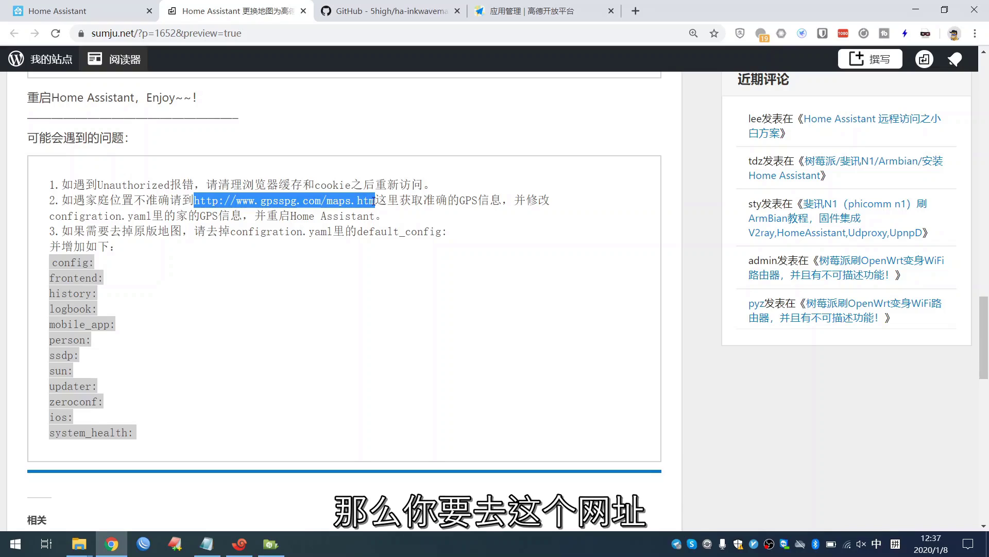
right_click(375, 205)
left_click(387, 225)
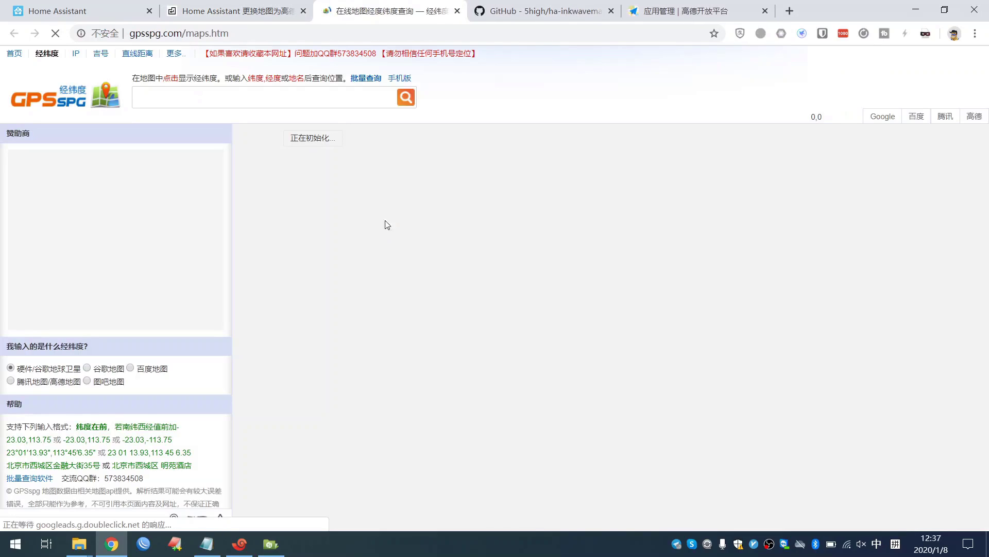
- Search GPSspg for 山海外滩 and highlight its 腾讯高德 coordinates 31.2318200000,121.4937060000
left_click(321, 92)
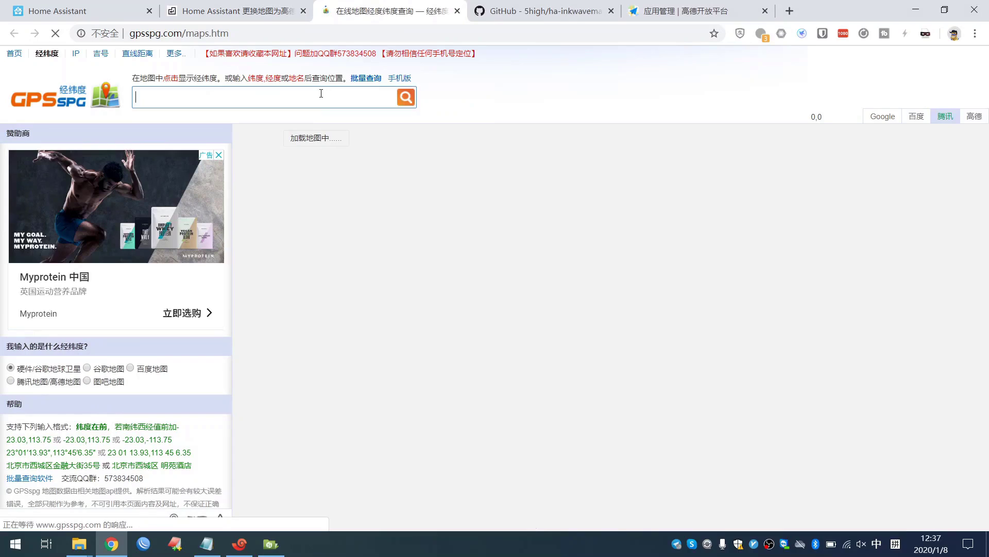
type("s")
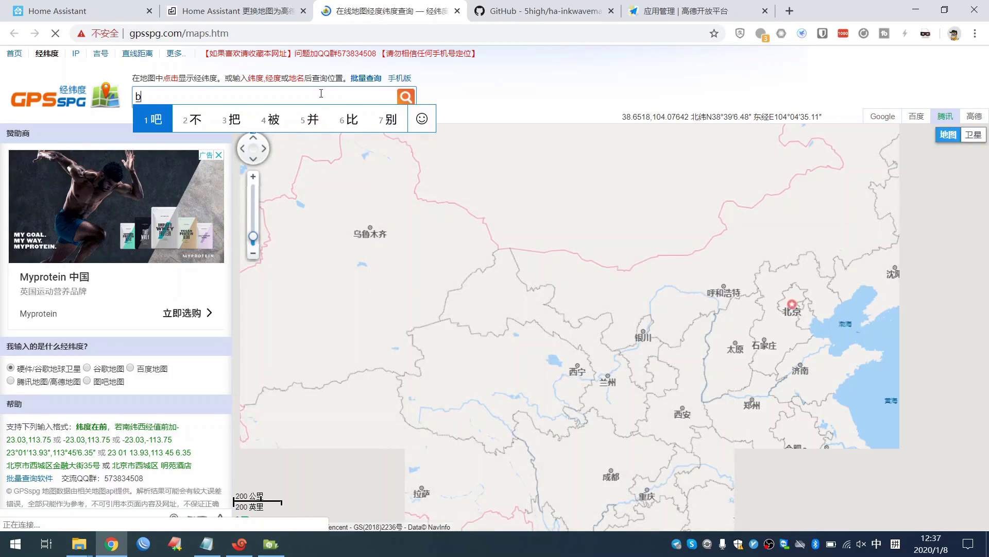
key("BackSpace")
type("shanhai wait ")
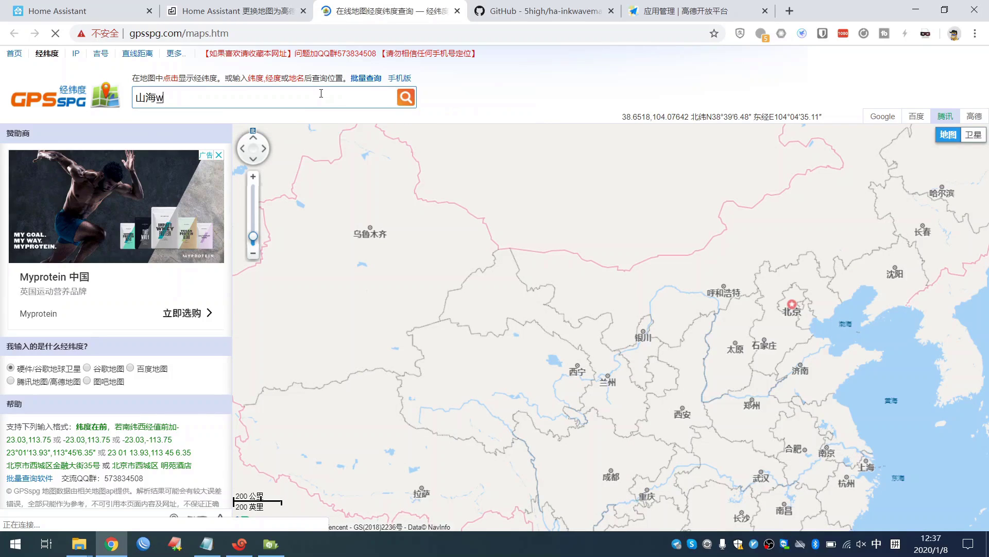
type("waitan")
key("space")
key("Return")
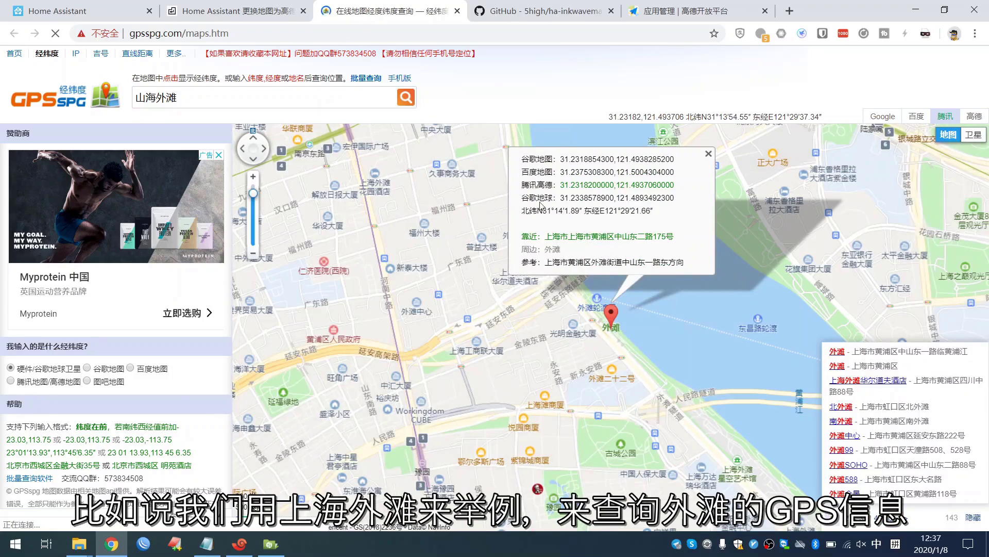
left_click_drag(561, 188, 684, 185)
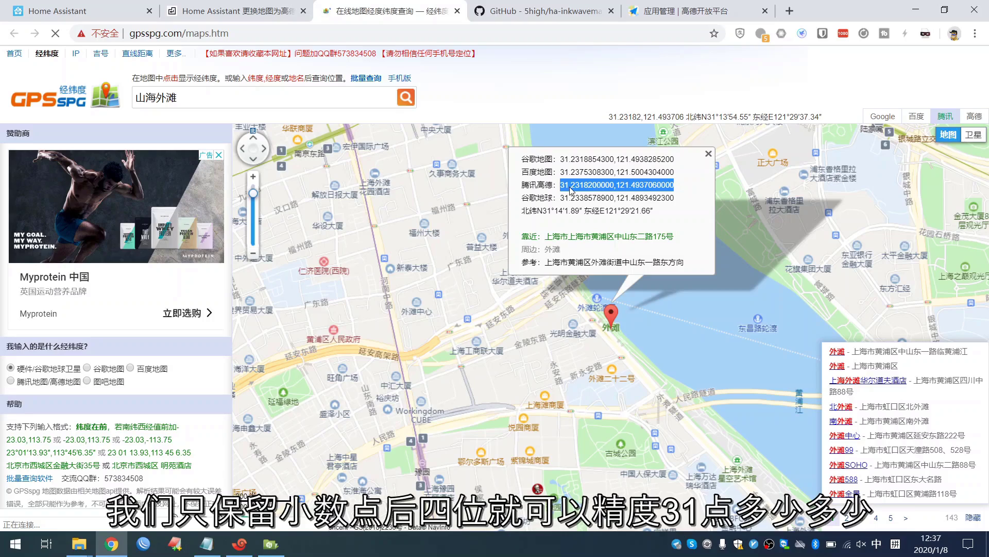
left_click(566, 190)
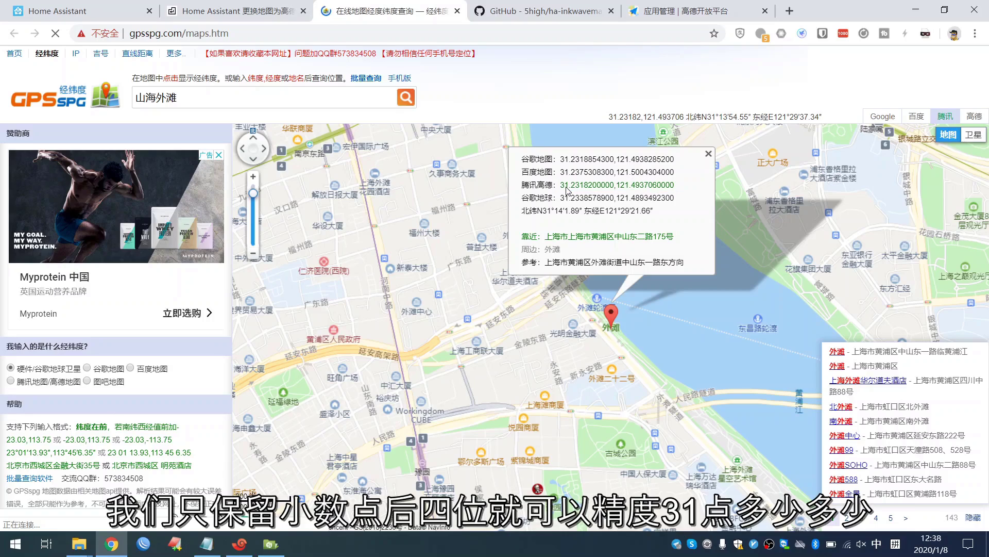